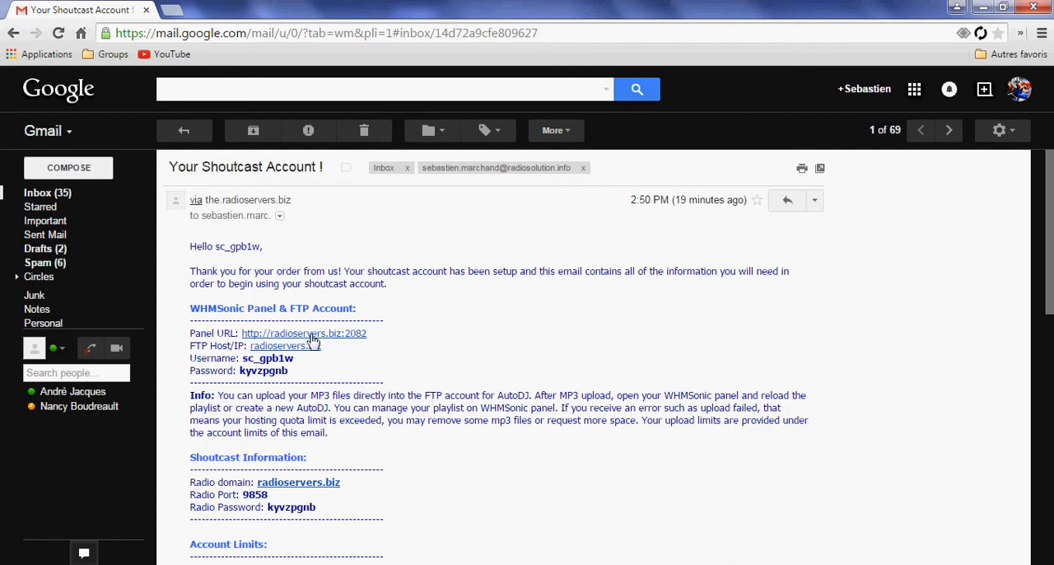
Open the WHMSonic panel URL given in the Shoutcast account email and proceed past the certificate warning to the.radioservers.biz
scroll(345, 463, "down", 5)
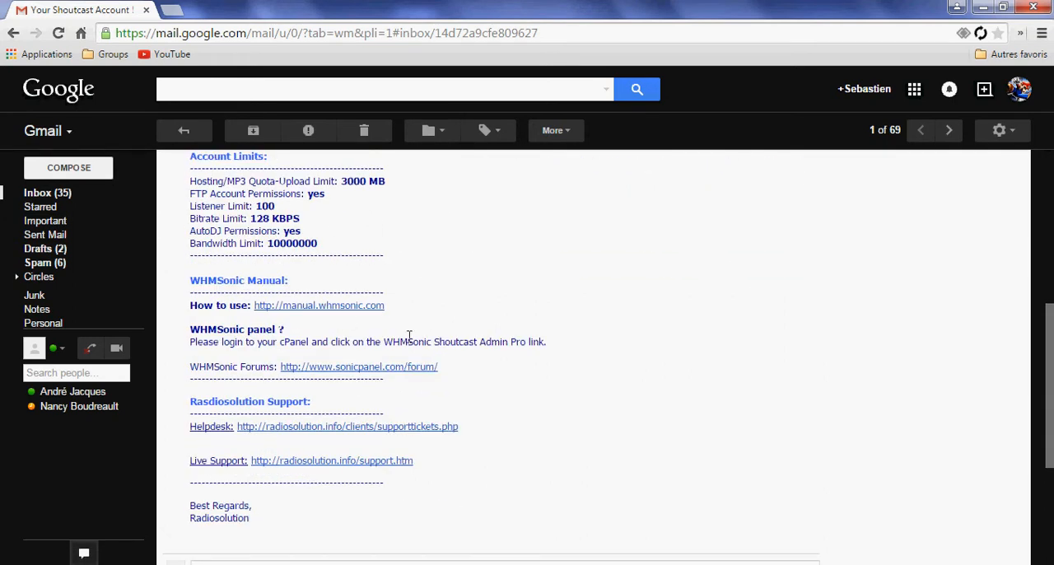
scroll(411, 436, "up", 5)
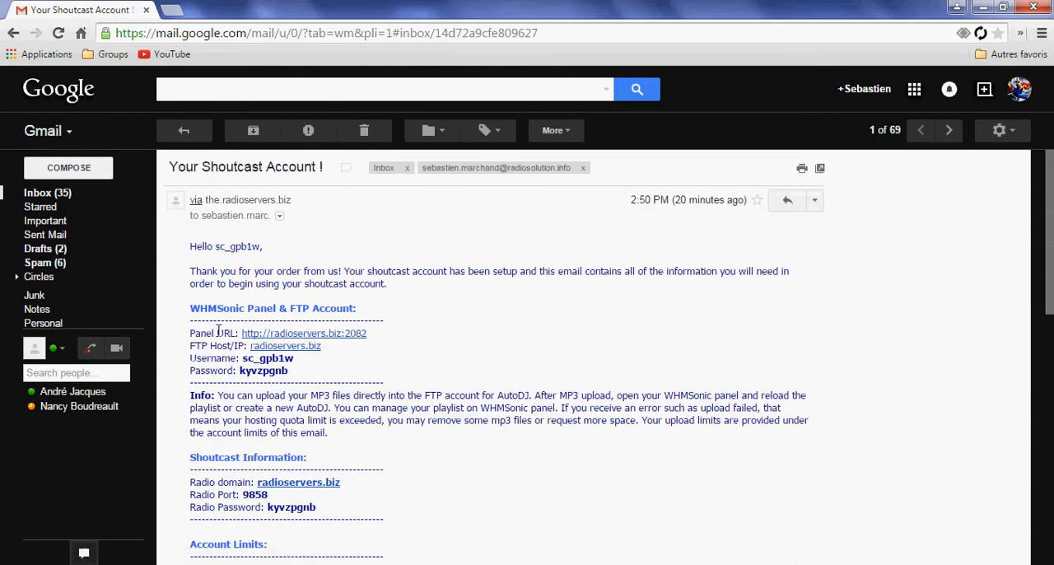
left_click_drag(192, 336, 248, 335)
left_click(341, 334)
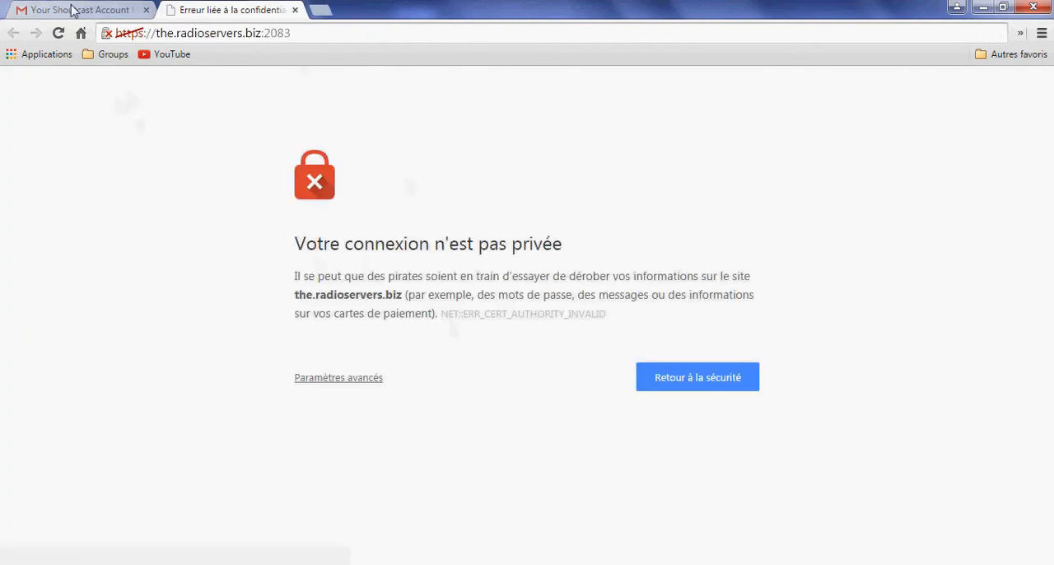
left_click(338, 376)
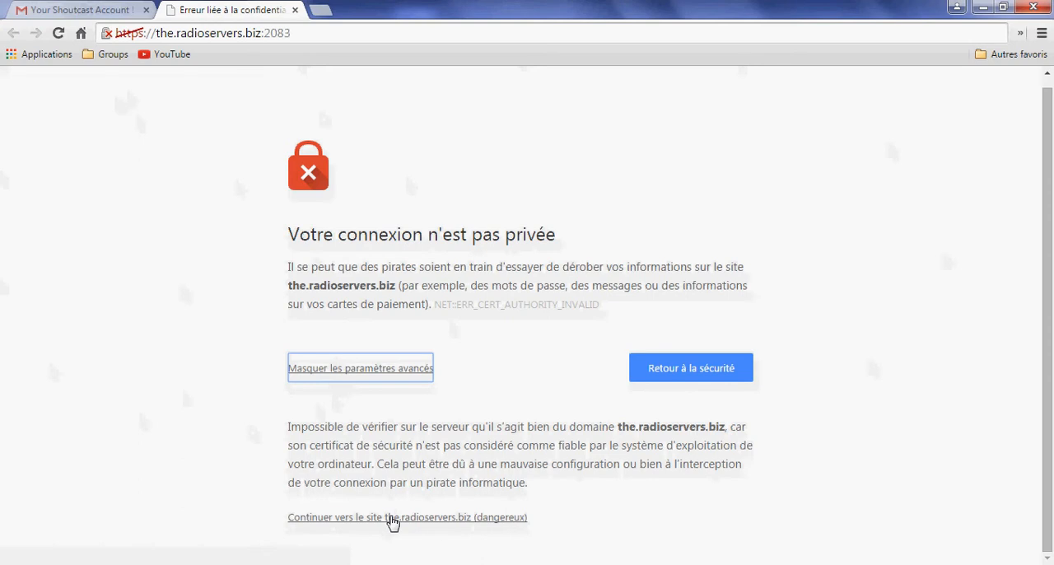
left_click(392, 519)
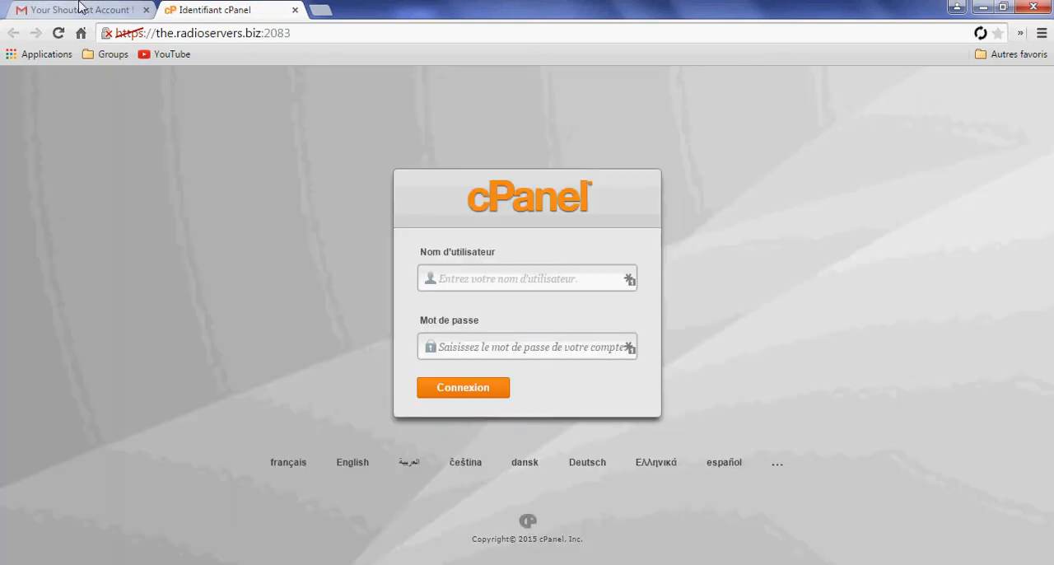
Copy the panel username from the Shoutcast account email into the username field of the cPanel login form
left_click(78, 10)
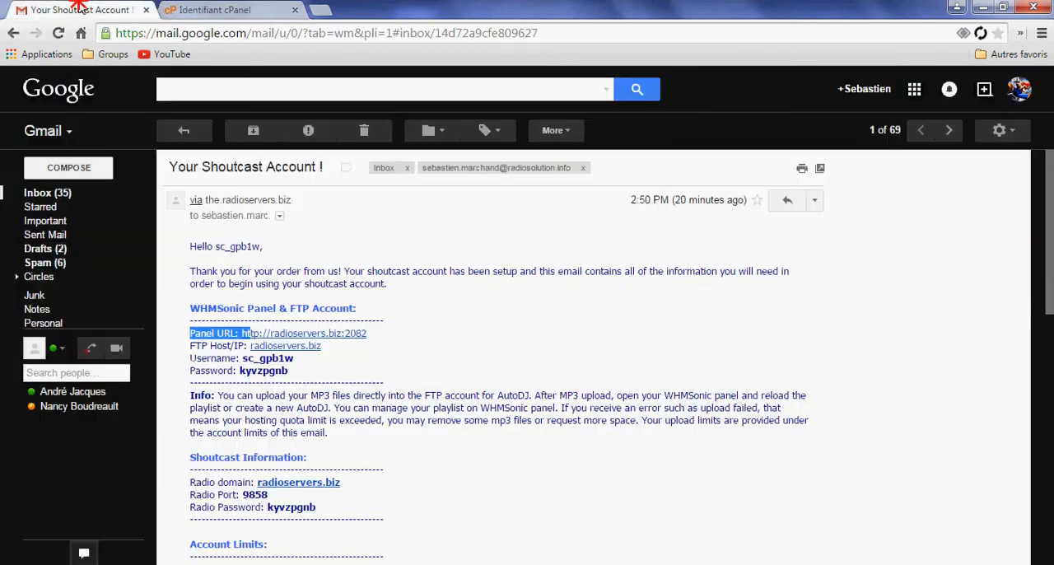
mouse_move(294, 360)
left_mouse_down()
mouse_move(237, 362)
mouse_move(303, 362)
left_mouse_up()
key("ctrl+c")
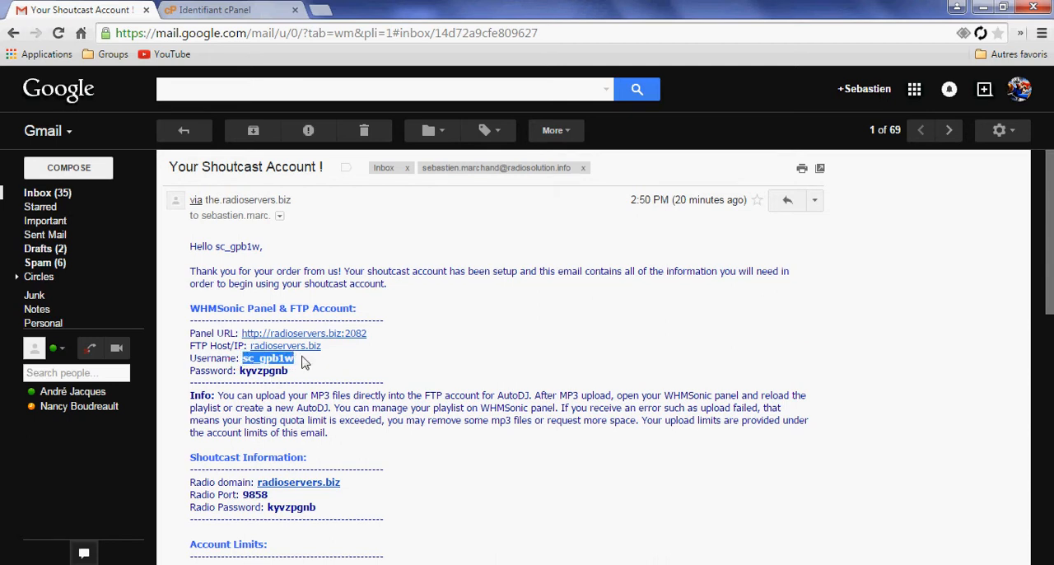
left_click(251, 15)
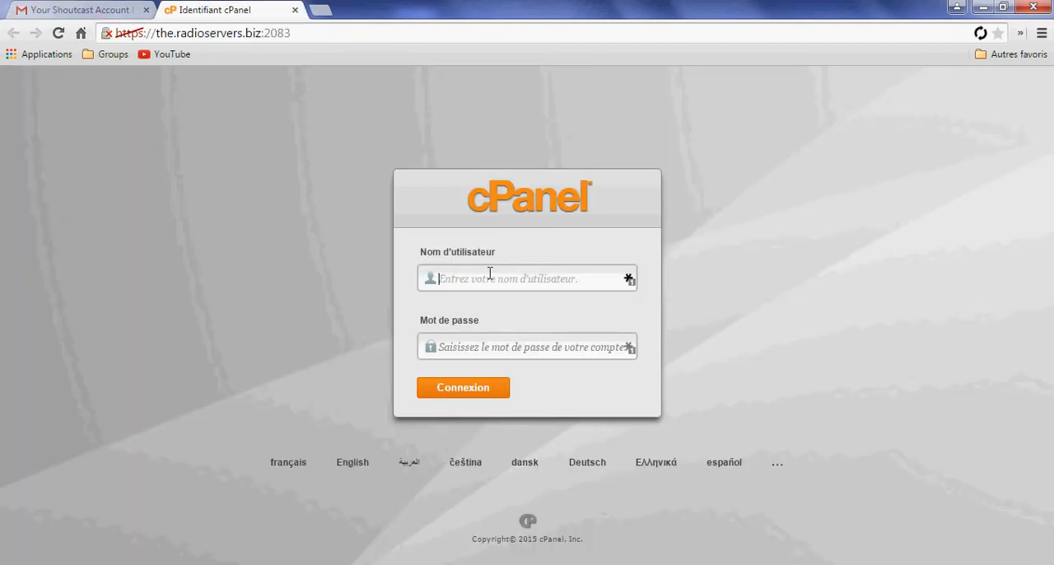
left_click(103, 10)
right_click(285, 358)
left_click(313, 357)
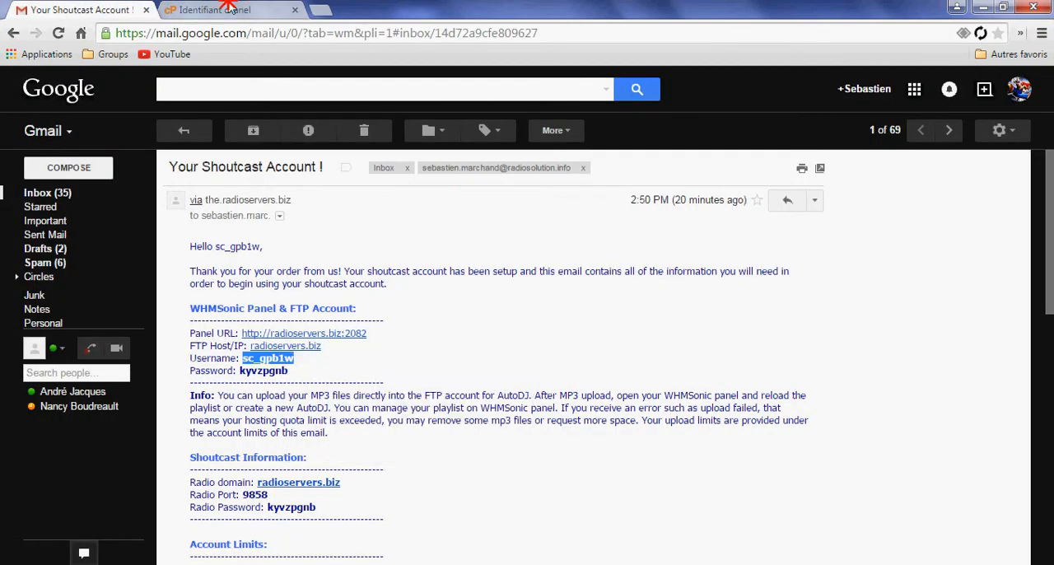
left_click(226, 10)
right_click(486, 277)
left_click(523, 365)
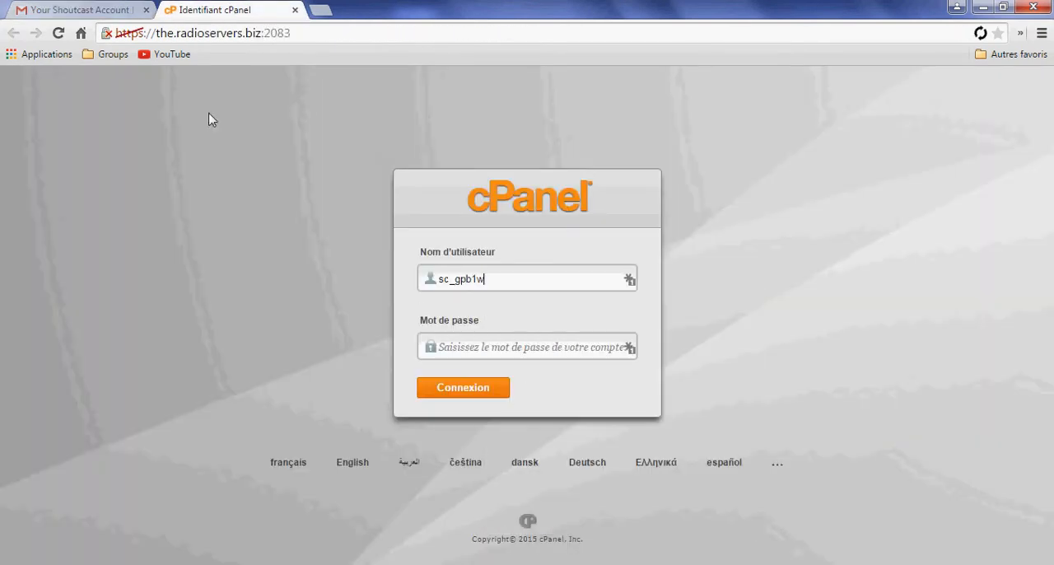
Copy the panel password from the email into the cPanel password field and log in
left_click(83, 10)
left_click_drag(289, 377, 239, 371)
left_click(276, 371)
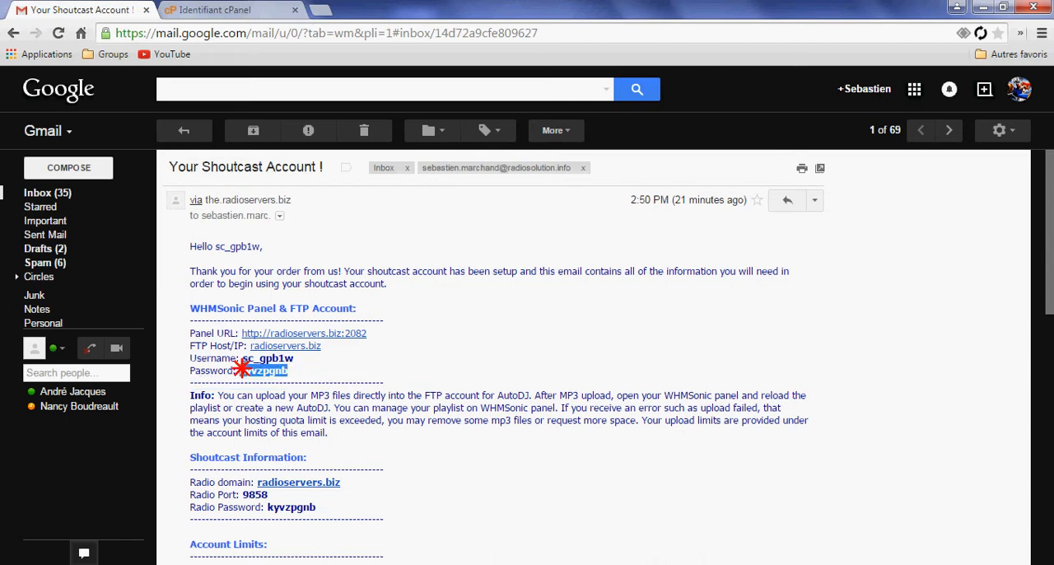
right_click(261, 369)
left_click(282, 376)
left_click(214, 9)
right_click(478, 336)
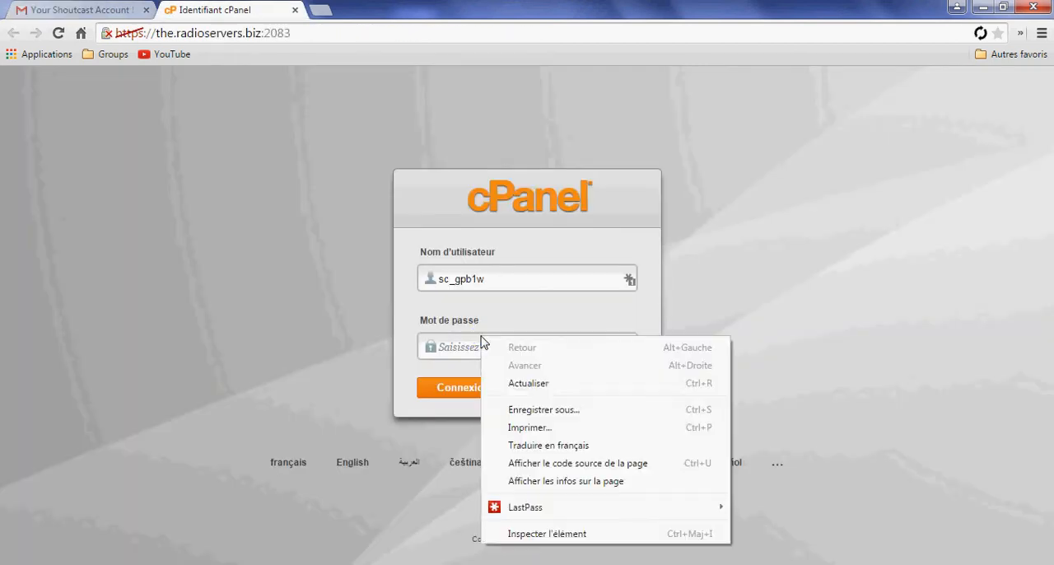
right_click(445, 346)
left_click(503, 175)
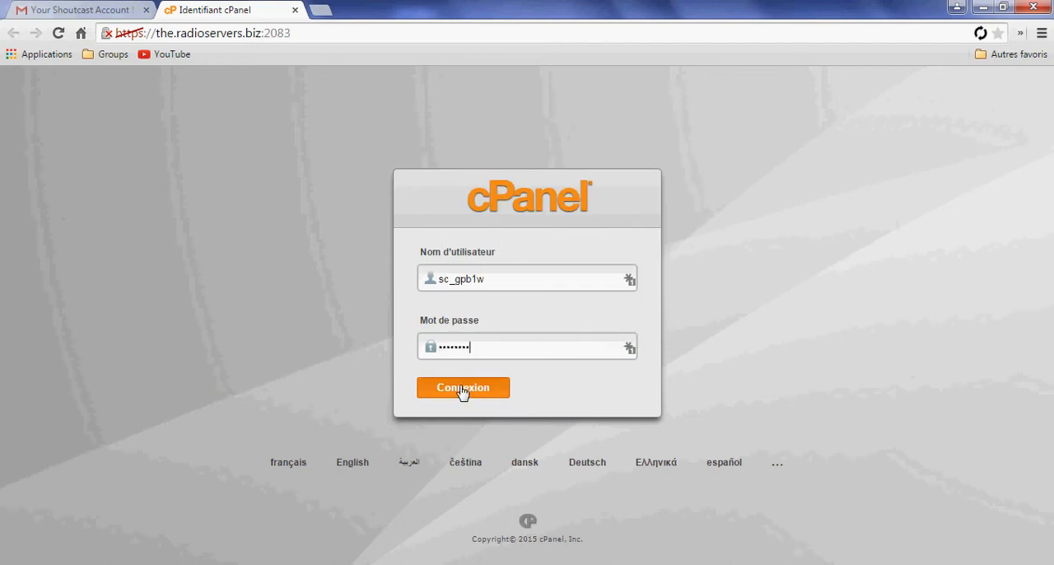
left_click(464, 389)
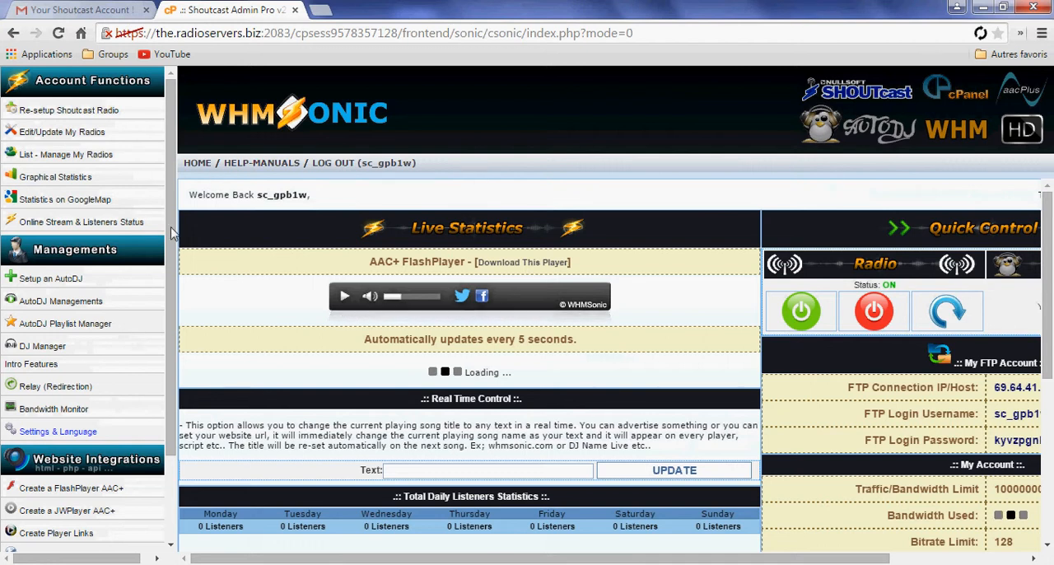
Look over the WHMSonic dashboard, including its function list, live statistics, FTP details and account limits
scroll(571, 563, "down", 2)
scroll(571, 562, "up", 2)
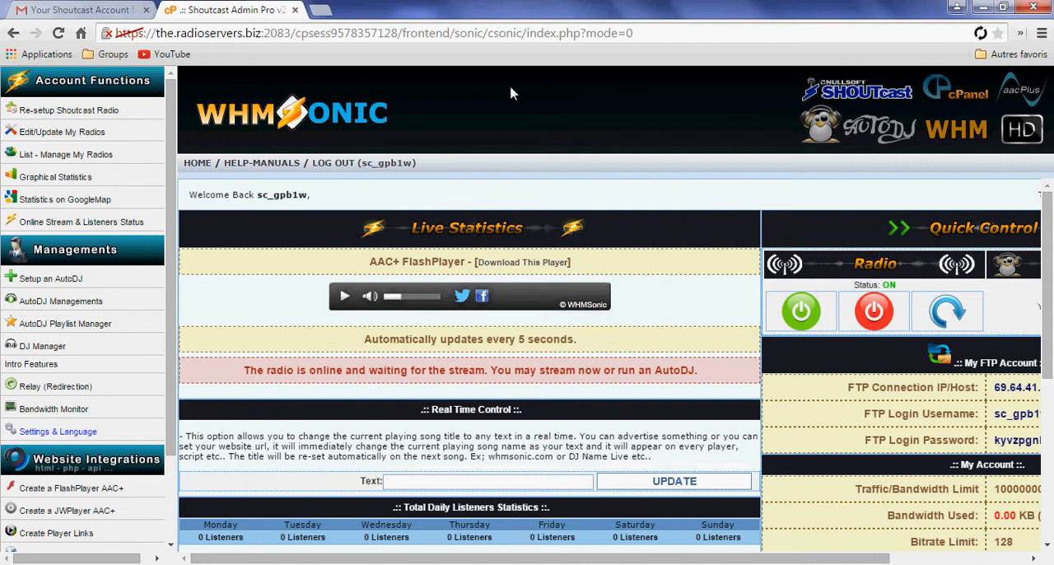
scroll(586, 182, "down", 1)
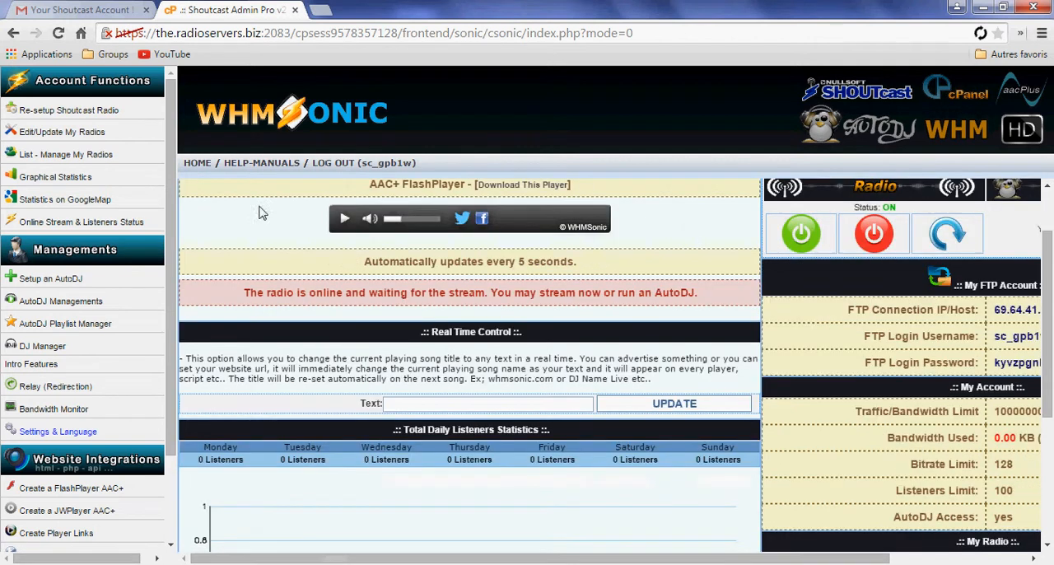
scroll(489, 312, "up", 1)
scroll(56, 199, "down", 1)
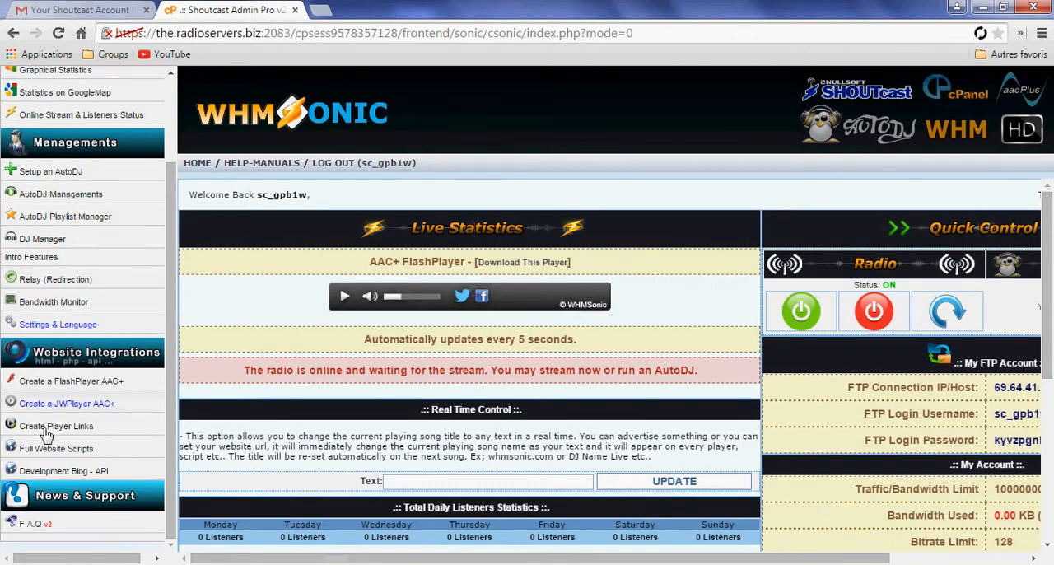
scroll(263, 198, "down", 2)
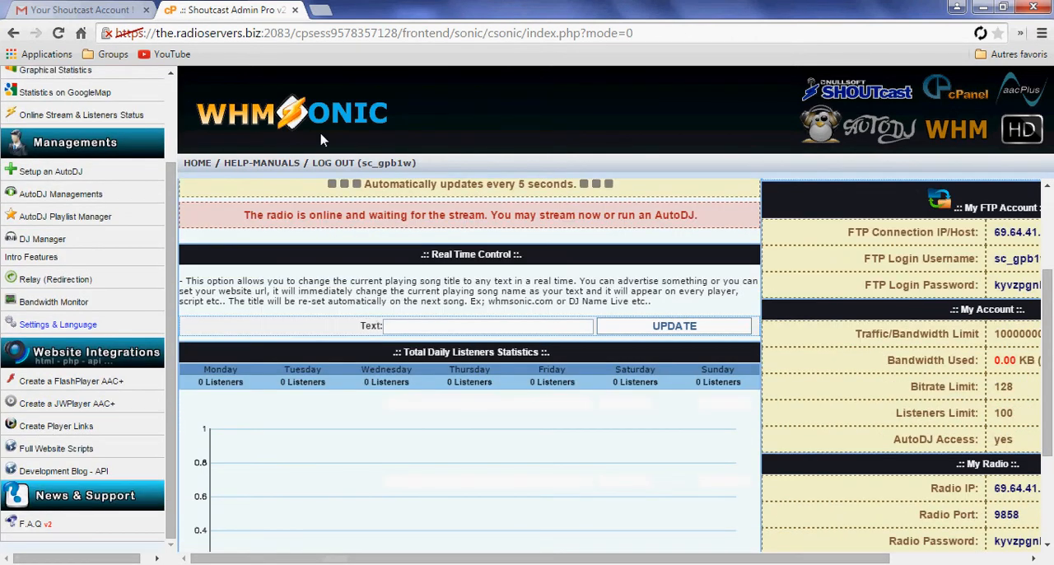
scroll(646, 373, "up", 2)
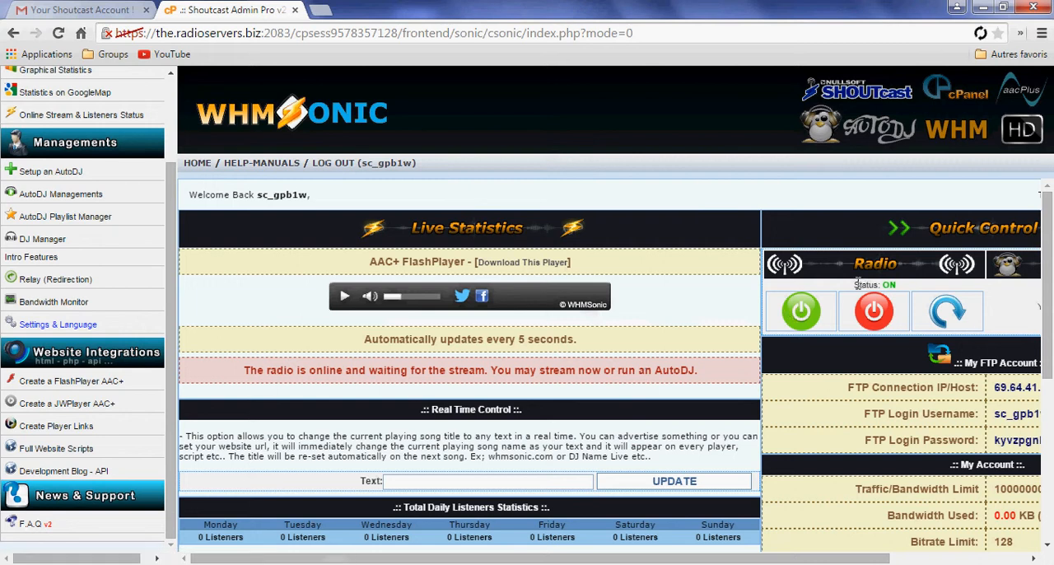
Check the radio's status in the quick controls and start the radio
left_click_drag(857, 284, 888, 290)
left_click(813, 317)
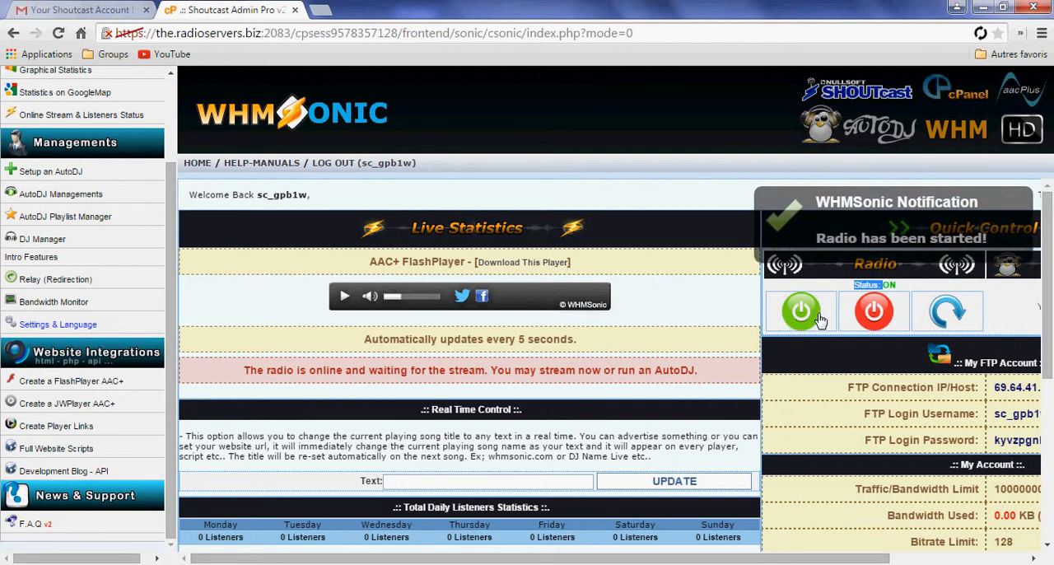
left_click_drag(658, 558, 400, 501)
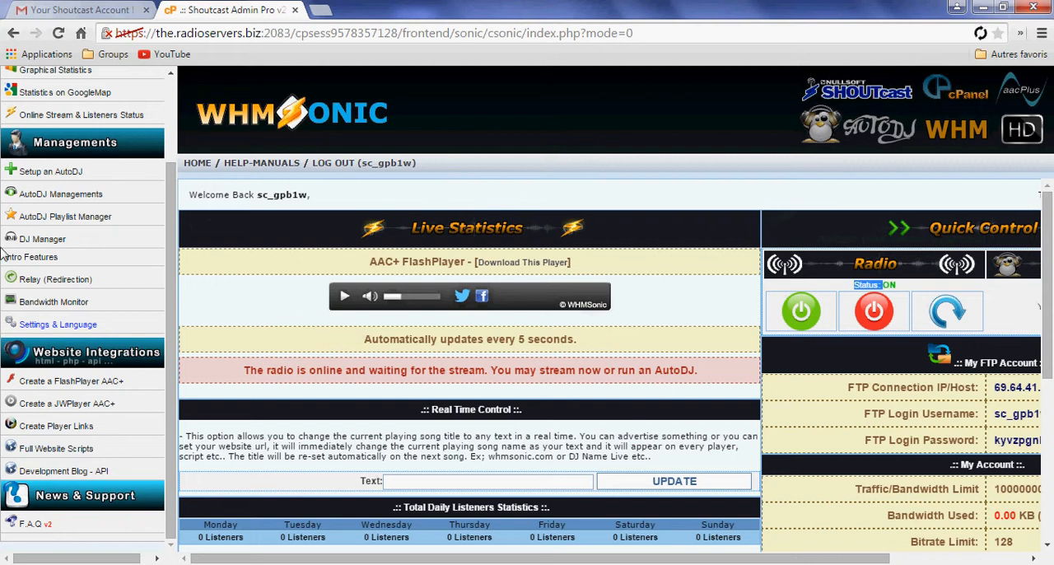
Open the AutoDJ Playlist Manager and check the selection of existing playlists
left_click(74, 219)
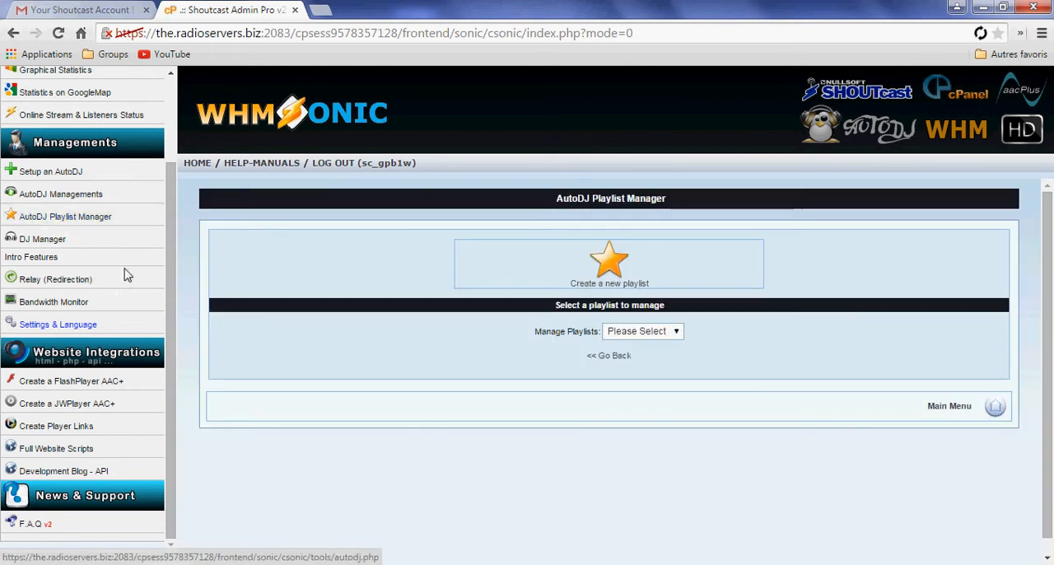
scroll(125, 268, "up", 2)
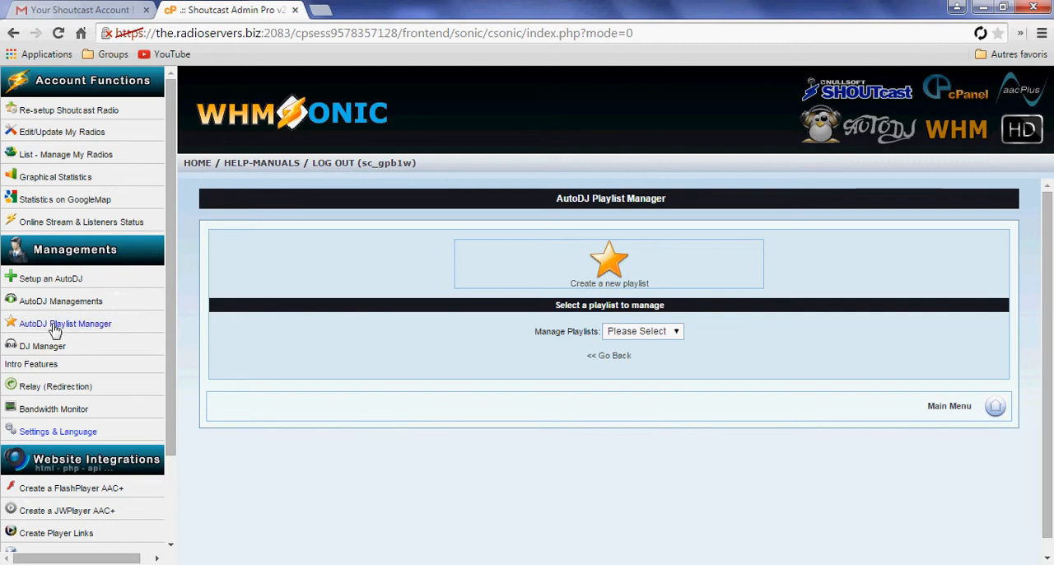
left_click(668, 332)
left_click(668, 332)
Create a new AutoDJ playlist named Tutoriel
left_click(628, 260)
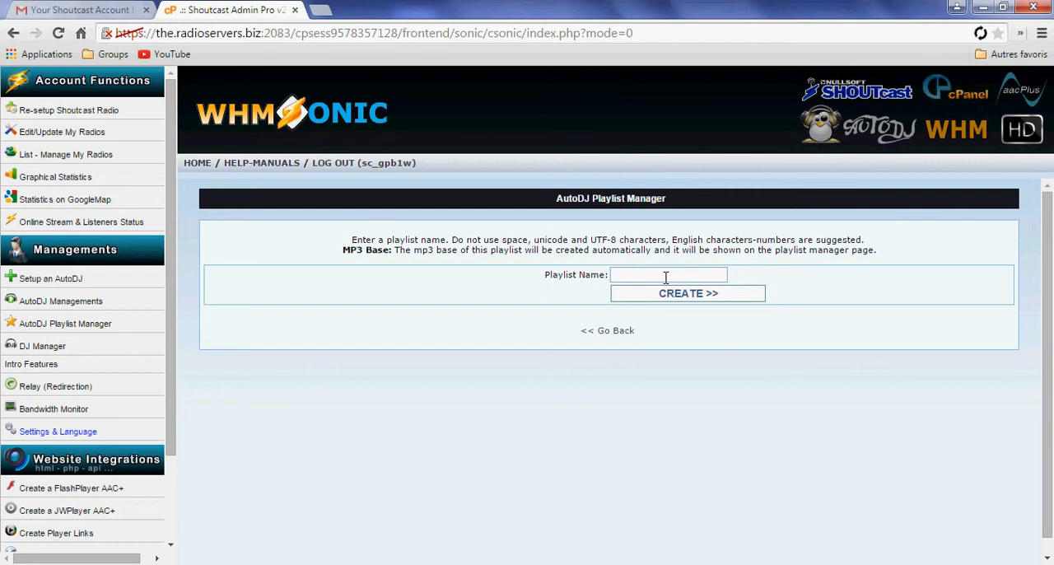
left_click(666, 278)
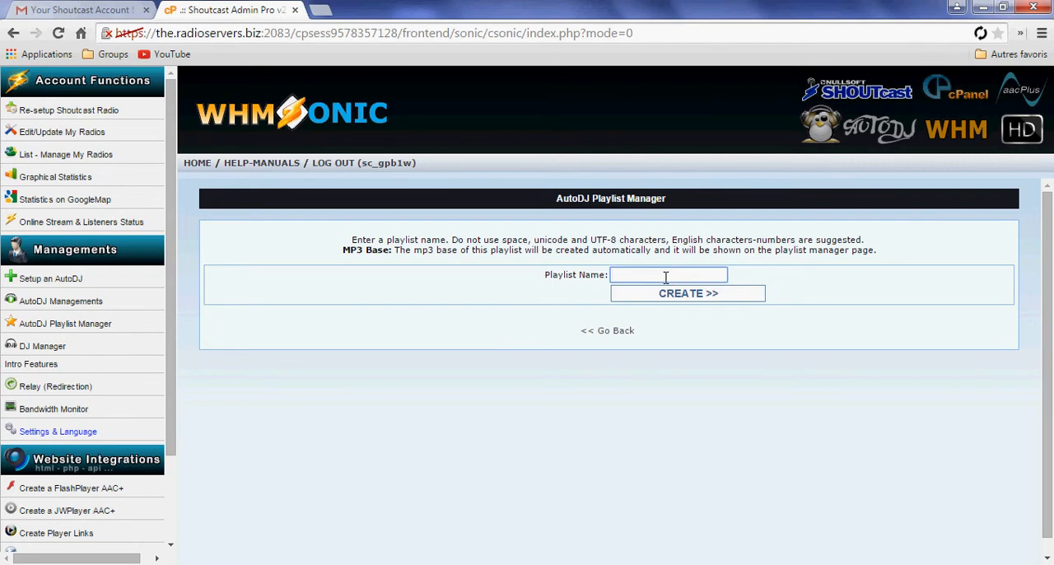
type("Tutoriel")
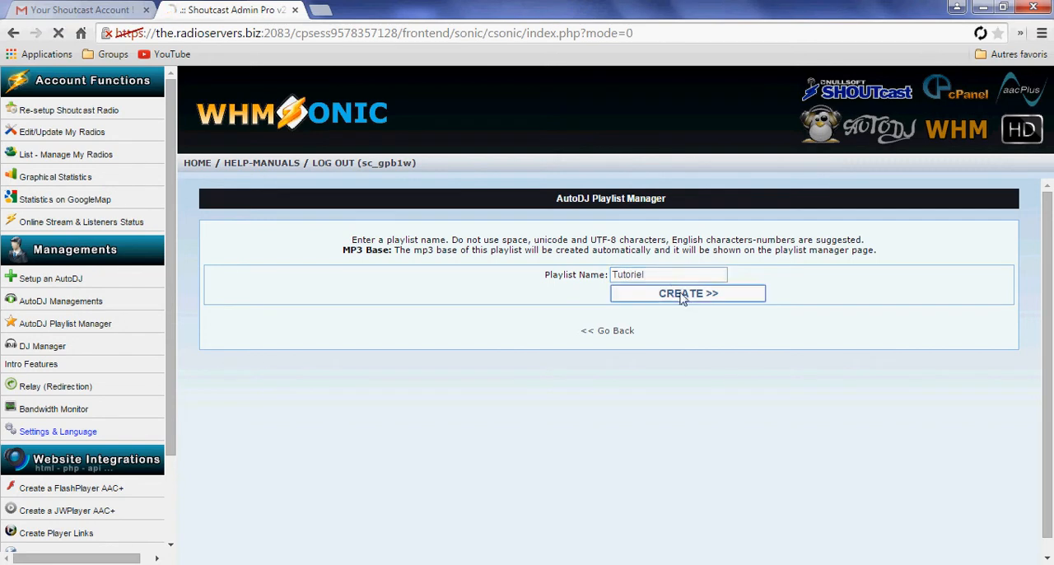
left_click(683, 296)
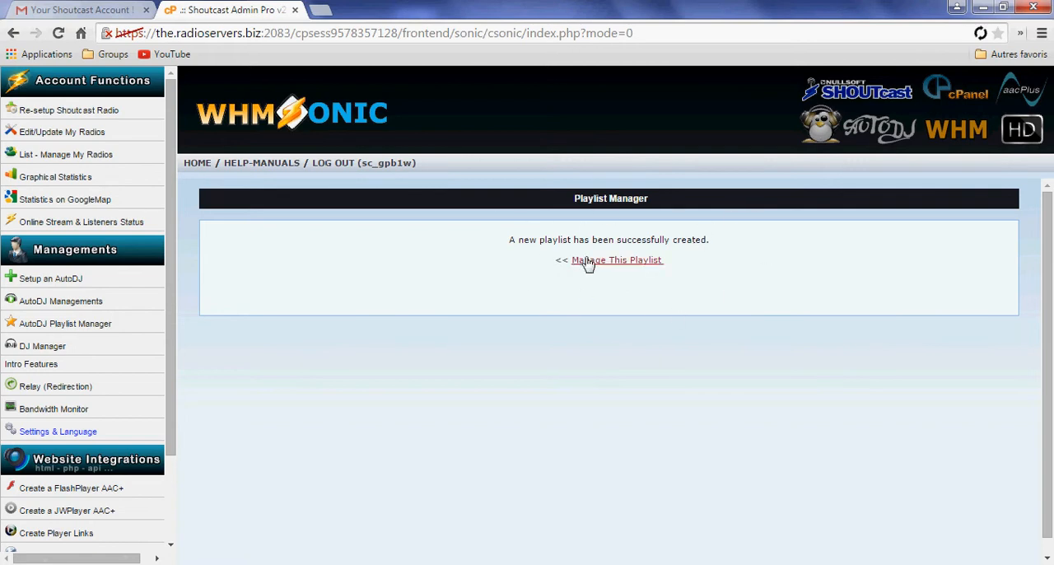
Open the management page of the Tutoriel playlist and review its instructions and playlist options
left_click(622, 264)
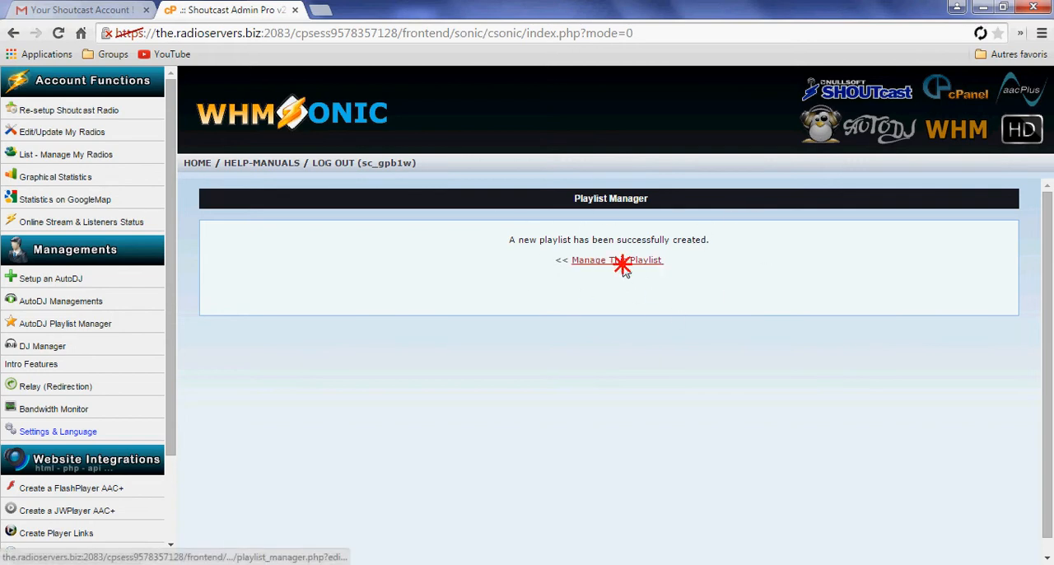
scroll(803, 433, "down", 2)
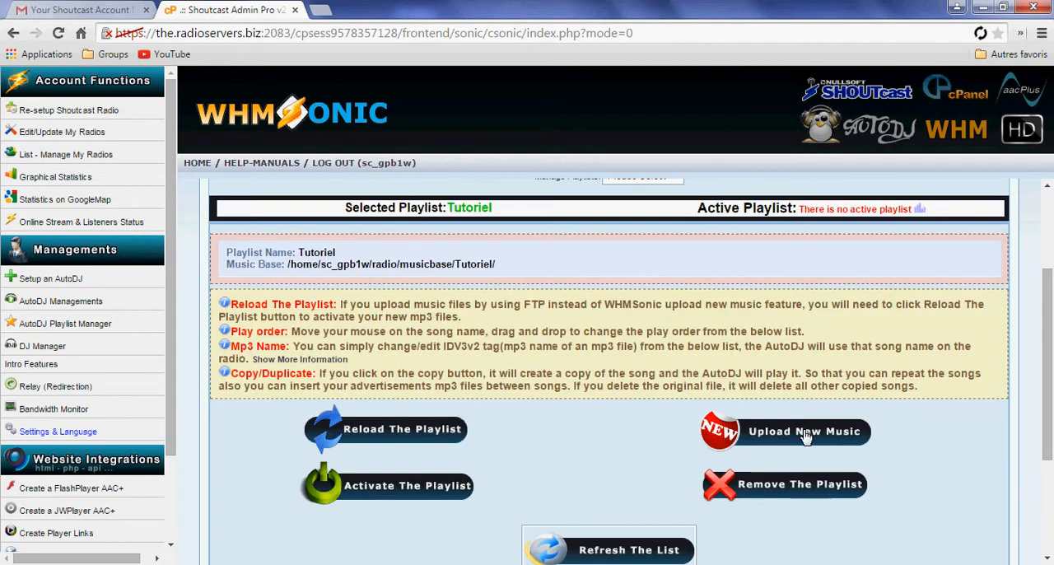
scroll(806, 437, "up", 1)
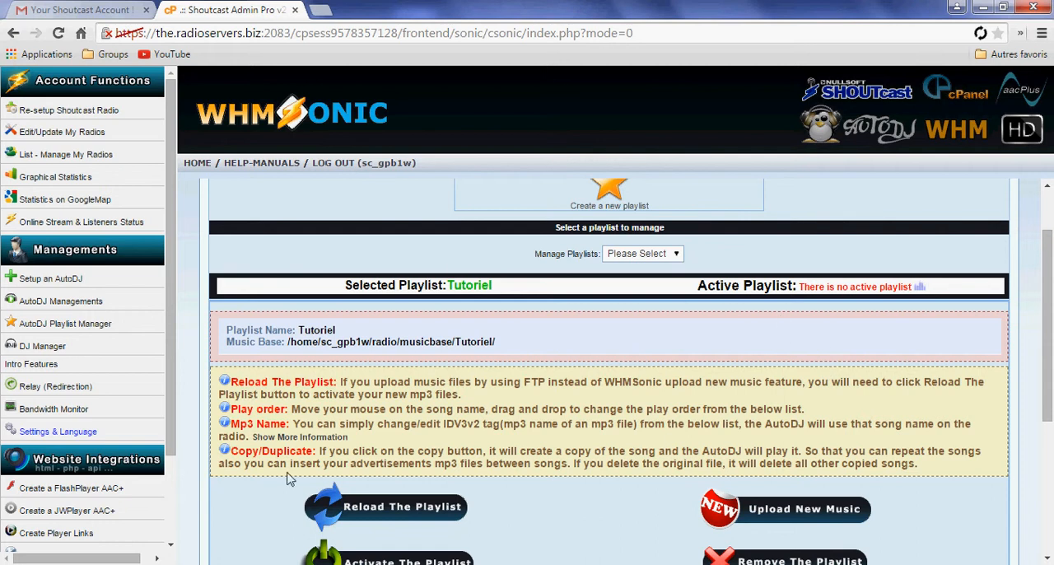
scroll(497, 370, "down", 2)
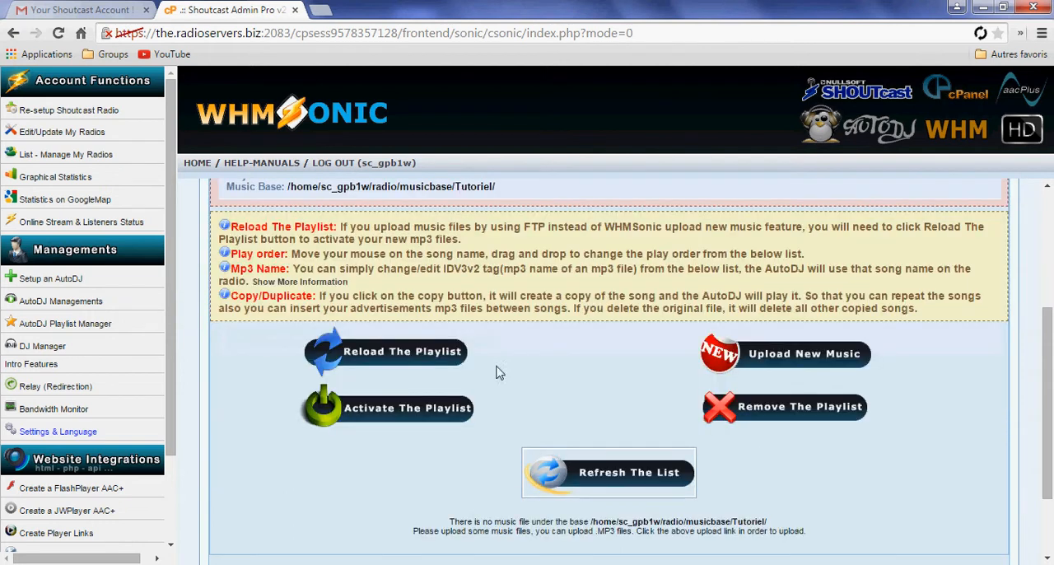
scroll(761, 422, "down", 1)
scroll(668, 365, "up", 2)
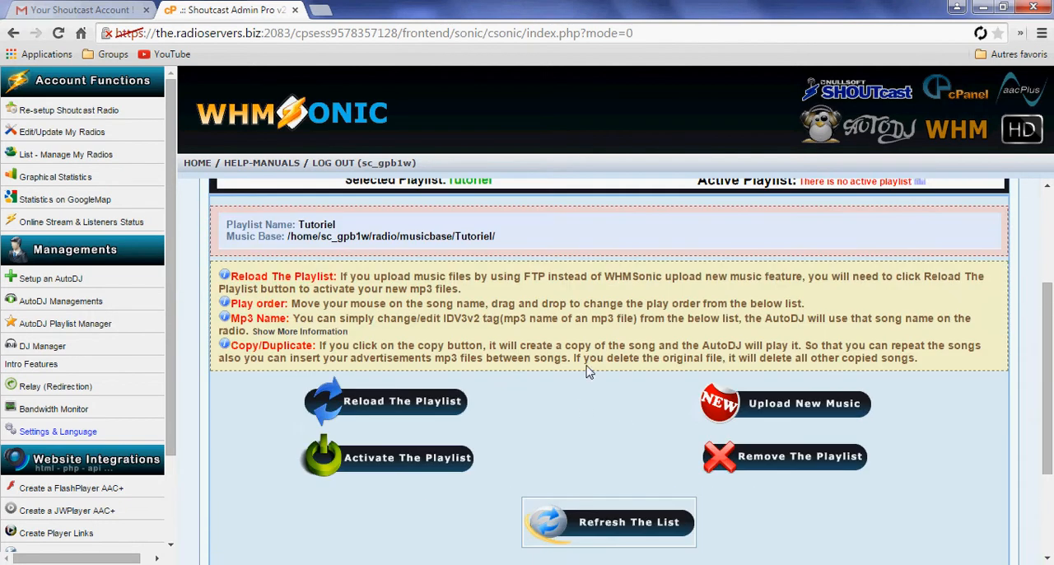
scroll(652, 484, "up", 2)
scroll(626, 453, "down", 3)
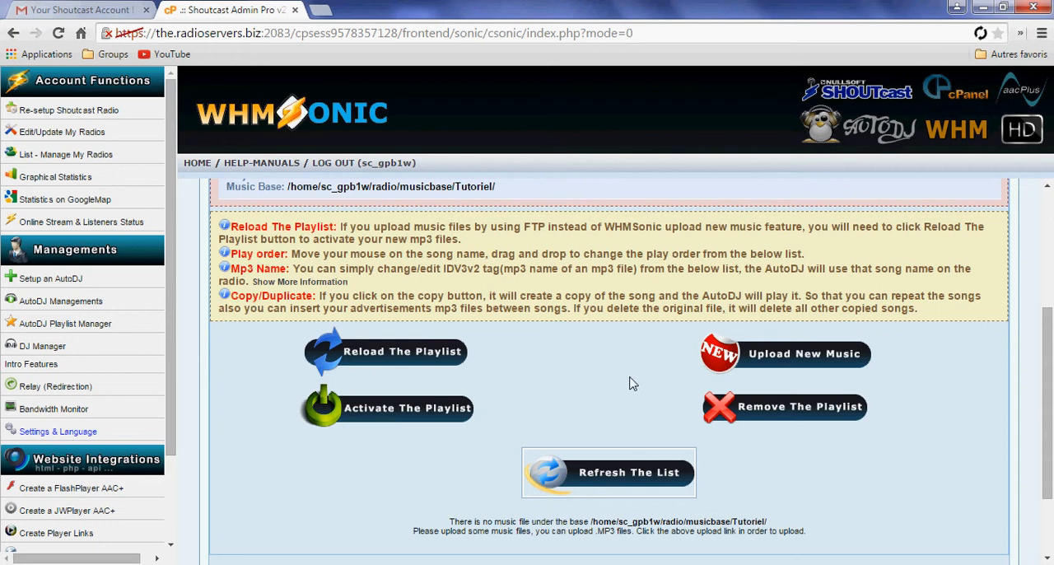
View the music upload page for the Tutoriel playlist and return to the playlist's management page
left_click(765, 363)
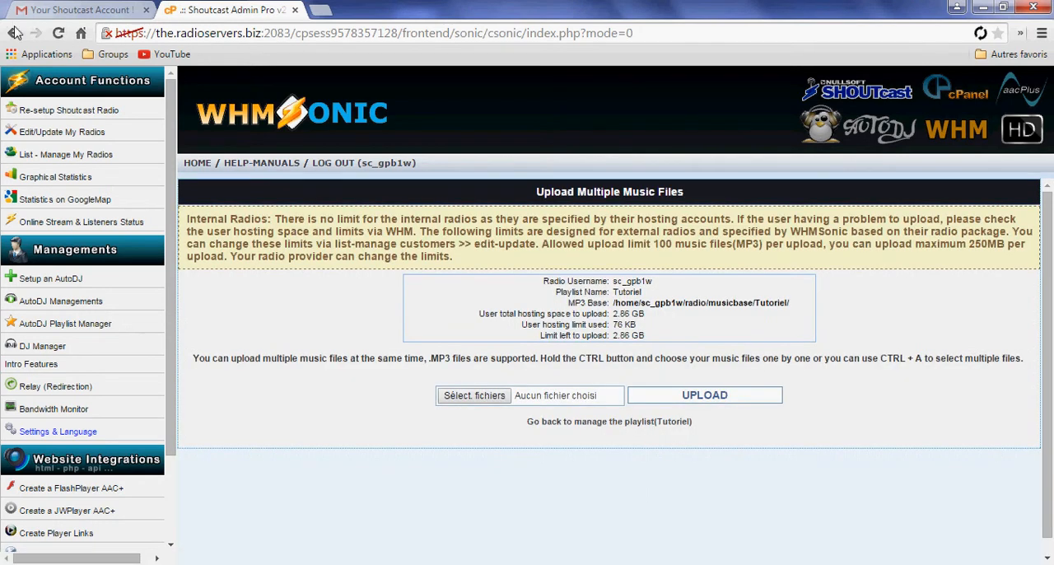
left_click(14, 32)
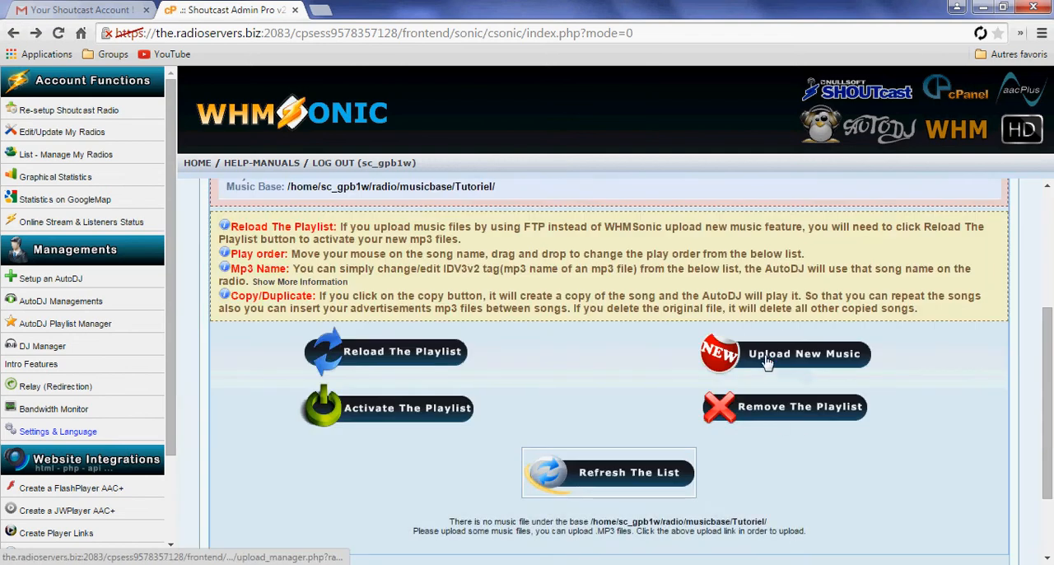
Open the music upload page for the Tutoriel playlist and check its playlist name and hosting space details
left_click(762, 356)
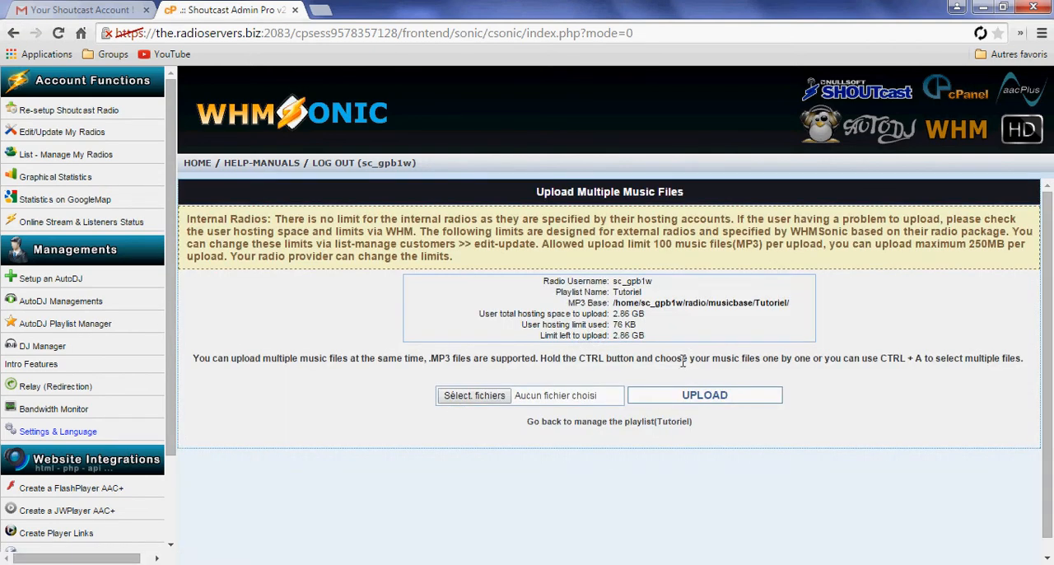
left_click_drag(611, 307, 646, 315)
left_click(652, 317)
left_click_drag(638, 293, 555, 293)
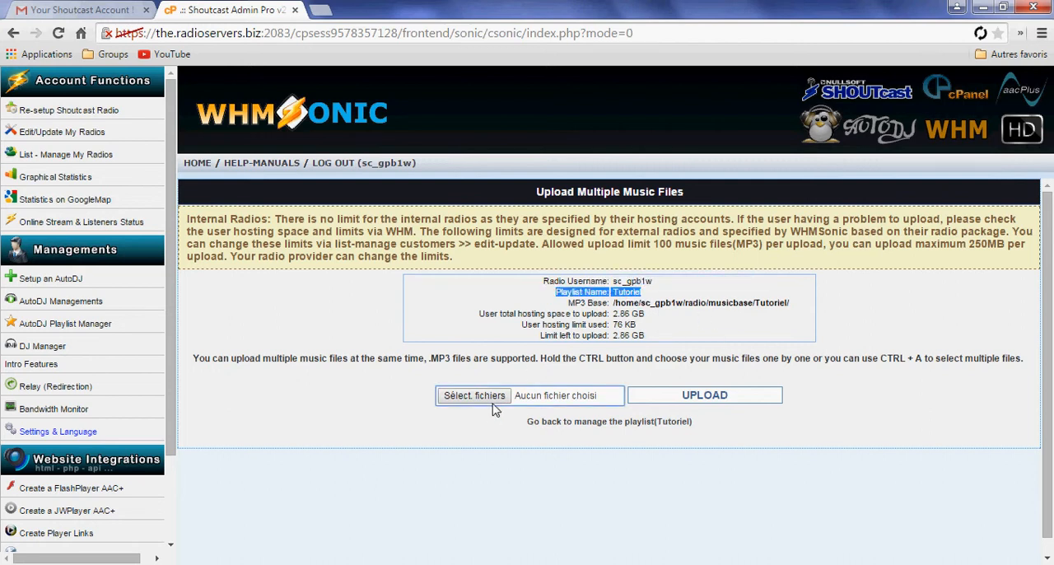
Upload all three music files from the Downloads folder to the Tutoriel playlist
left_click(493, 403)
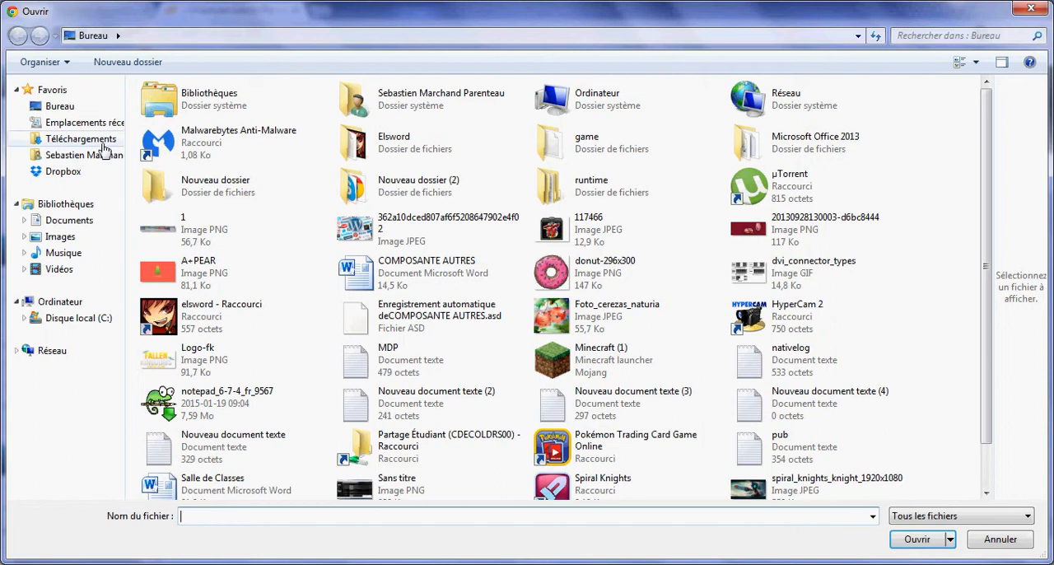
left_click(103, 142)
left_click(198, 193)
key("ctrl+a")
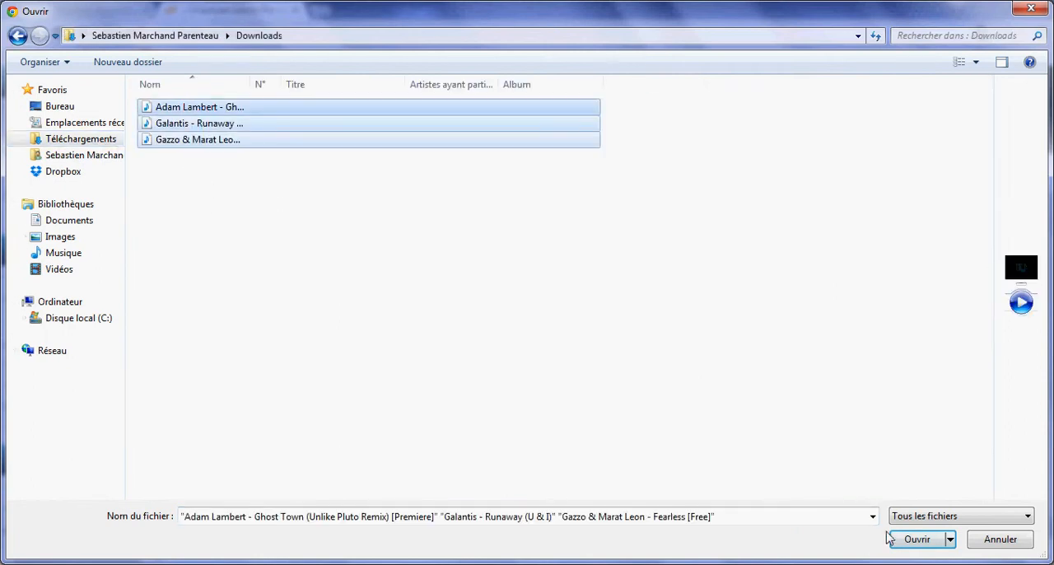
left_click(891, 539)
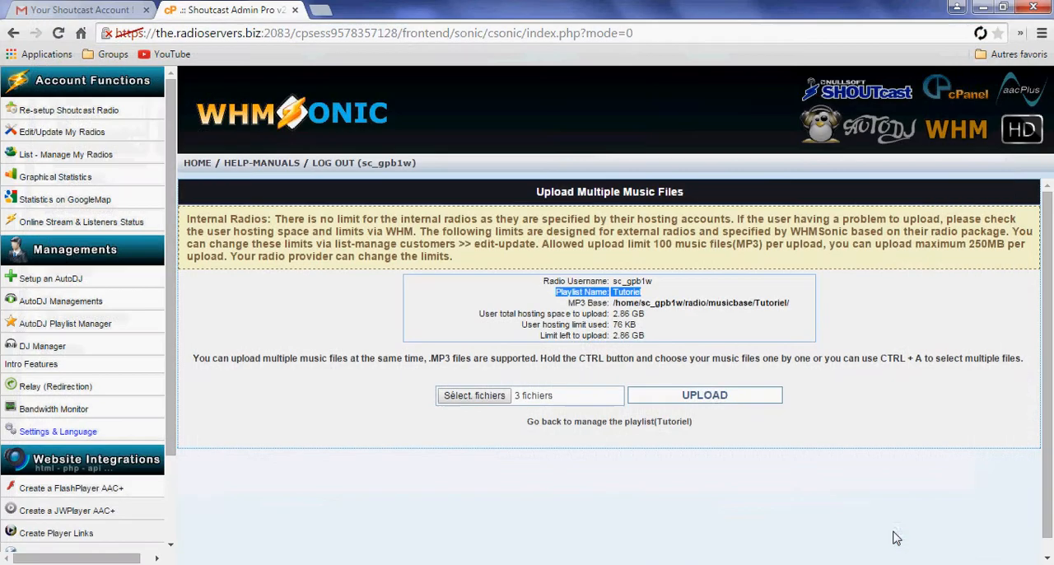
left_click(707, 396)
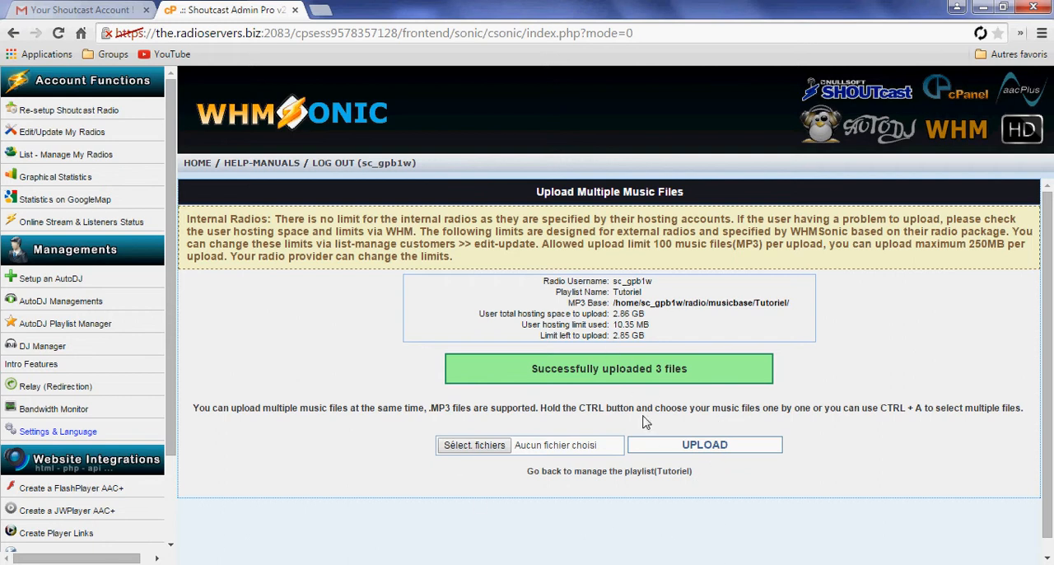
left_click_drag(535, 370, 717, 375)
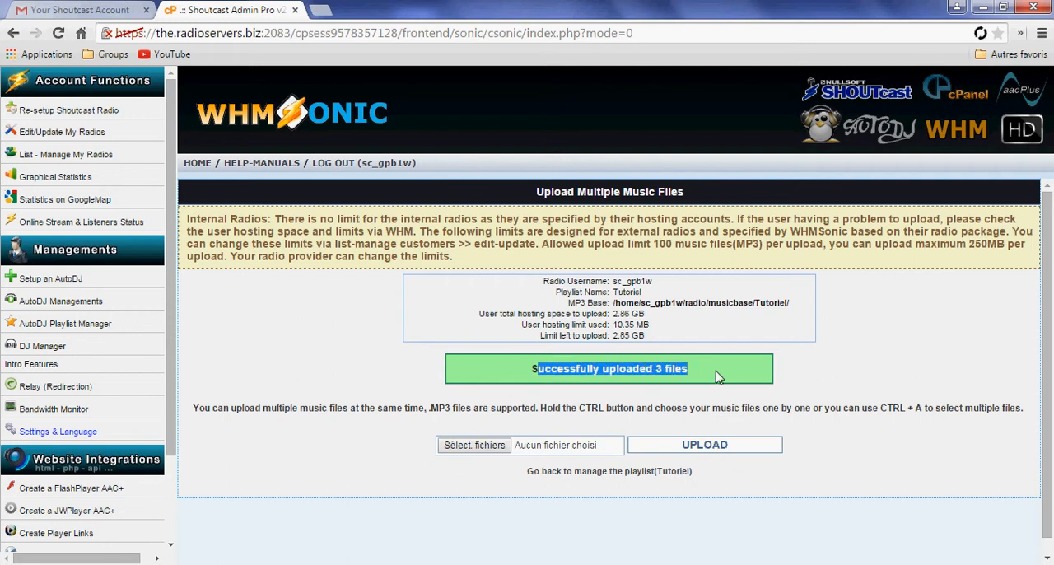
left_click(531, 371)
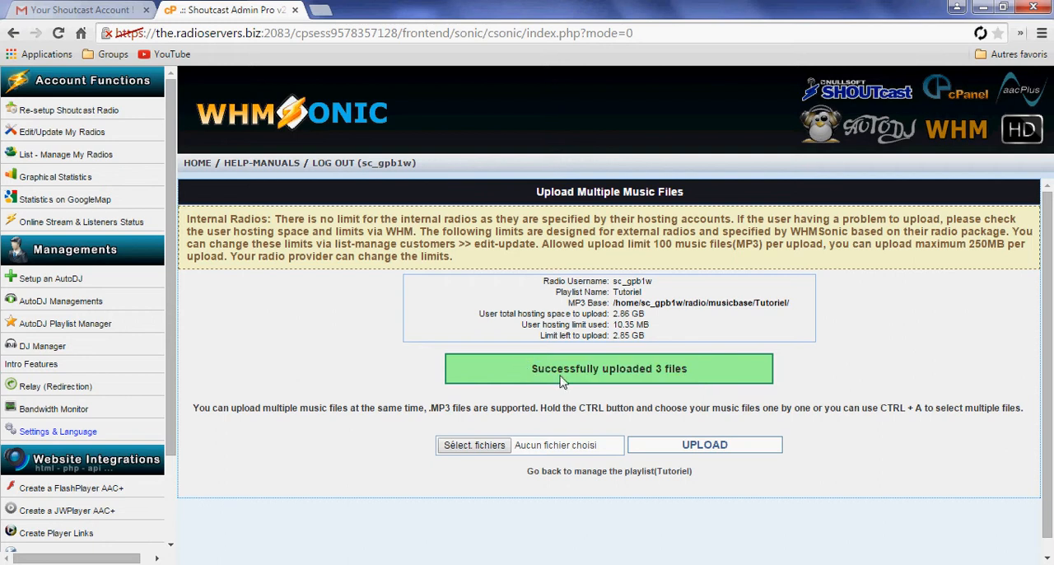
Open the Tutoriel playlist in the AutoDJ Playlist Manager and check the active playlist status
left_click(107, 327)
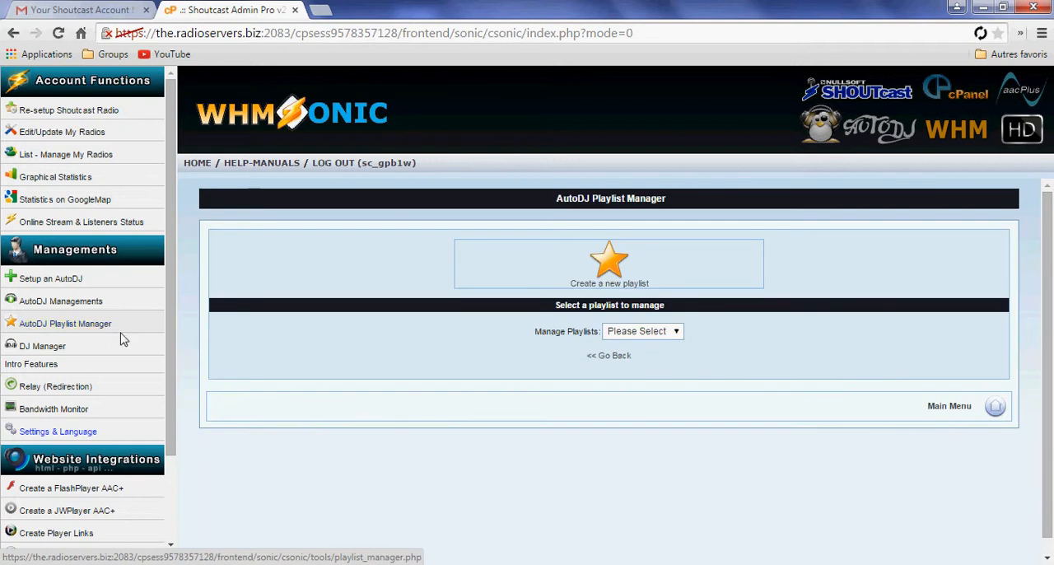
left_click(676, 332)
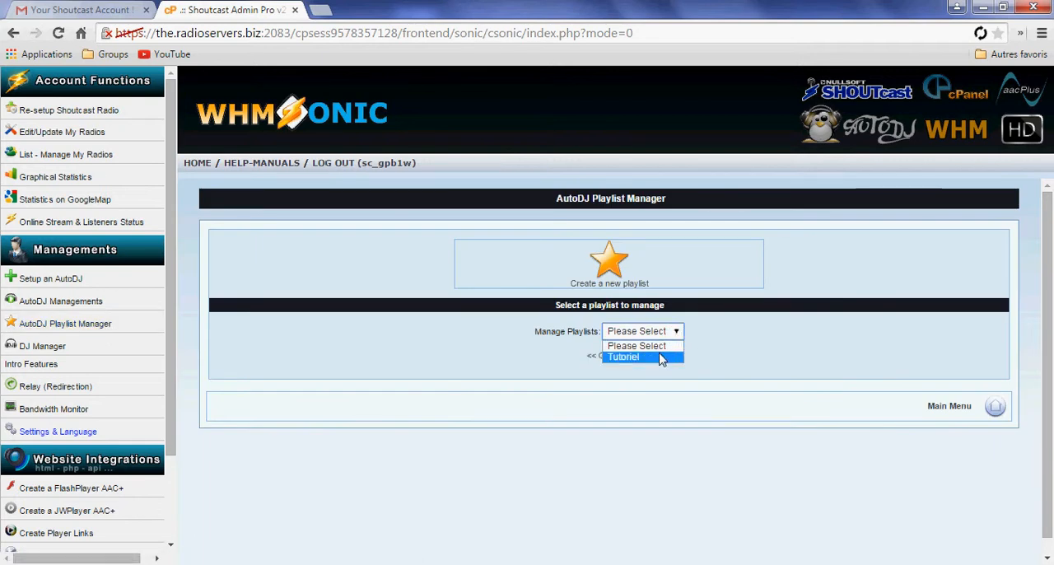
left_click(544, 337)
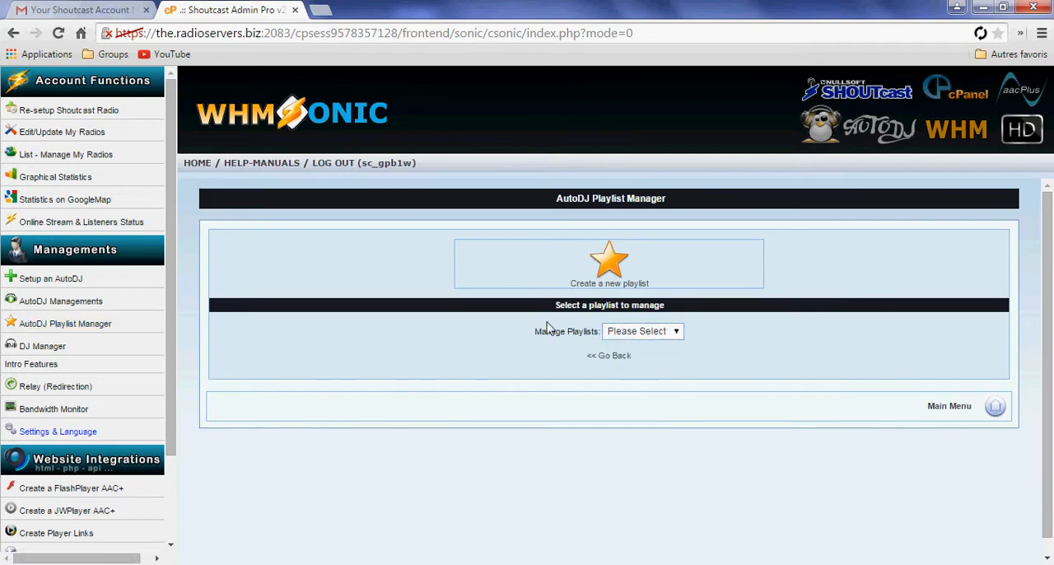
left_click(657, 336)
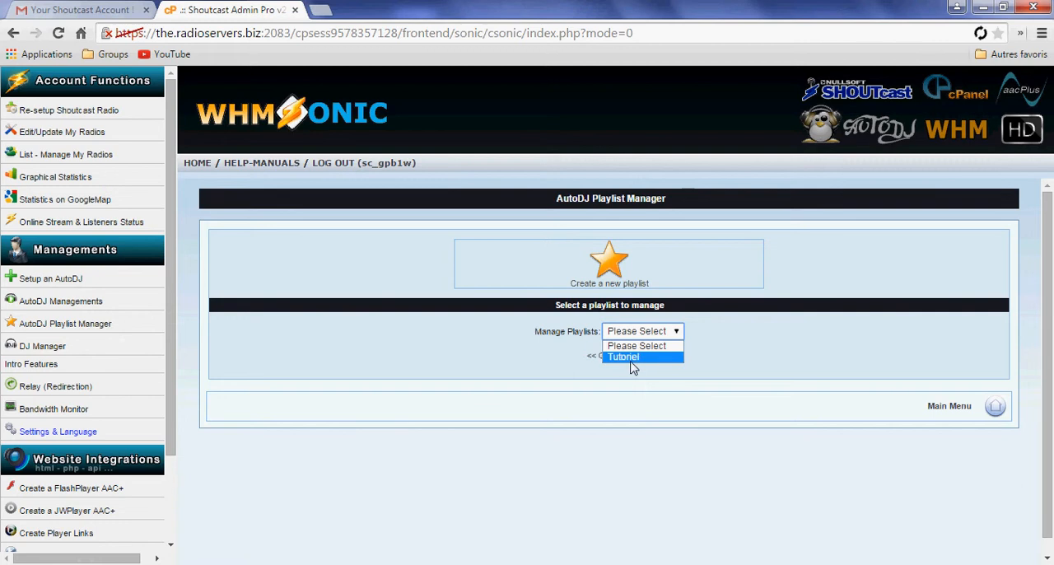
left_click(642, 359)
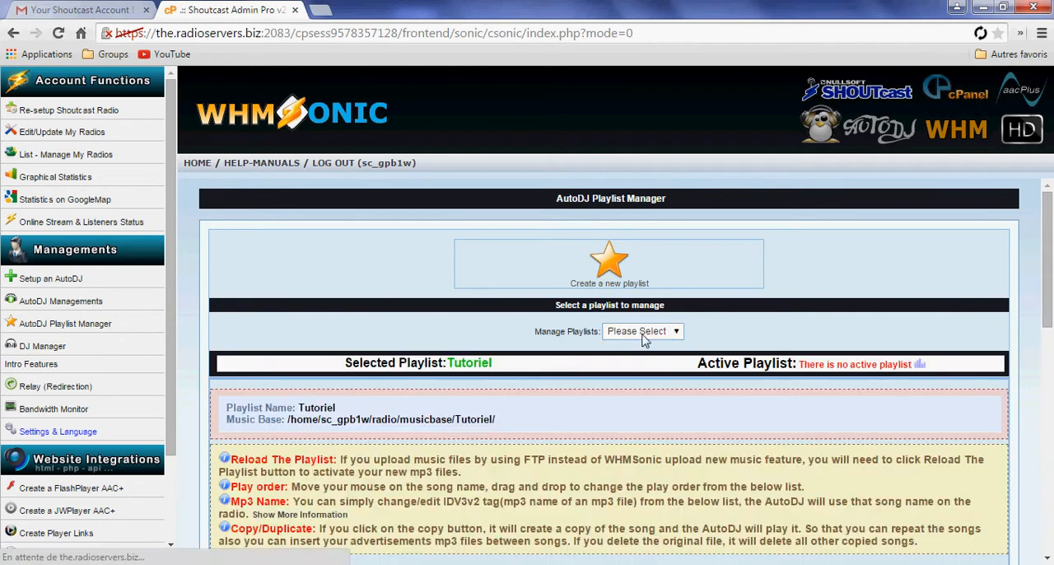
scroll(628, 347, "down", 2)
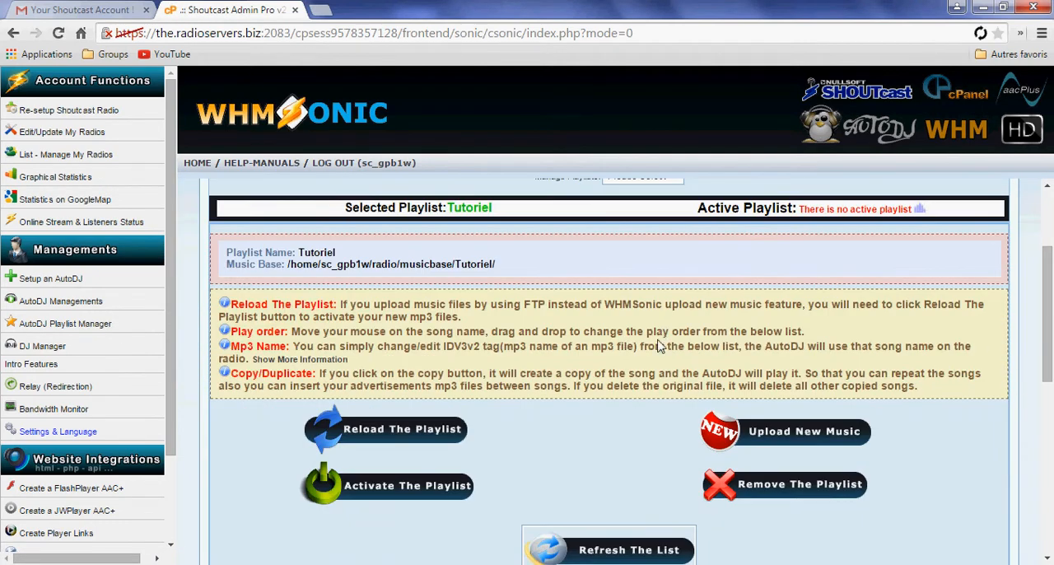
scroll(660, 346, "up", 1)
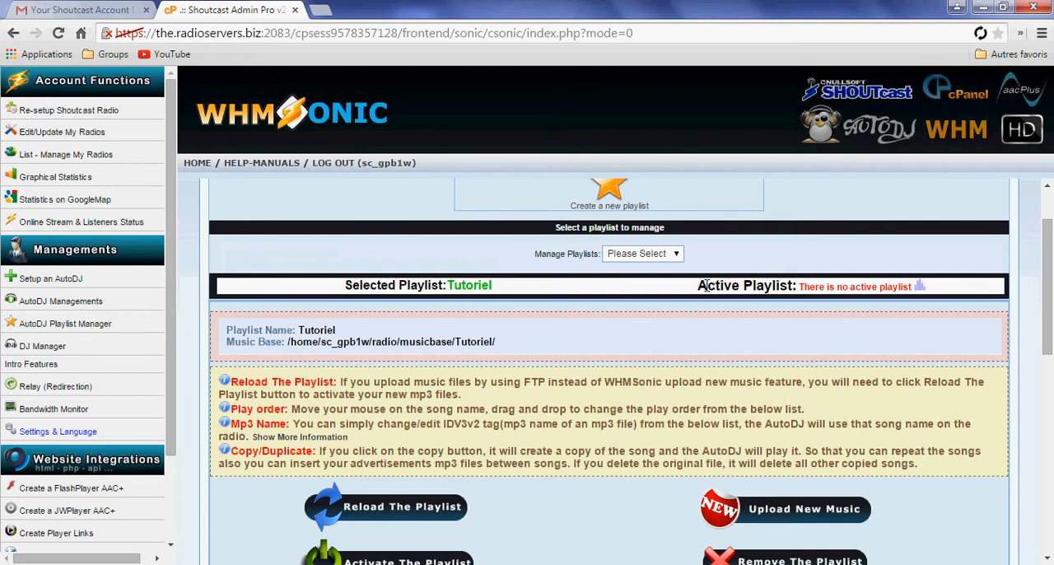
left_click_drag(706, 286, 848, 292)
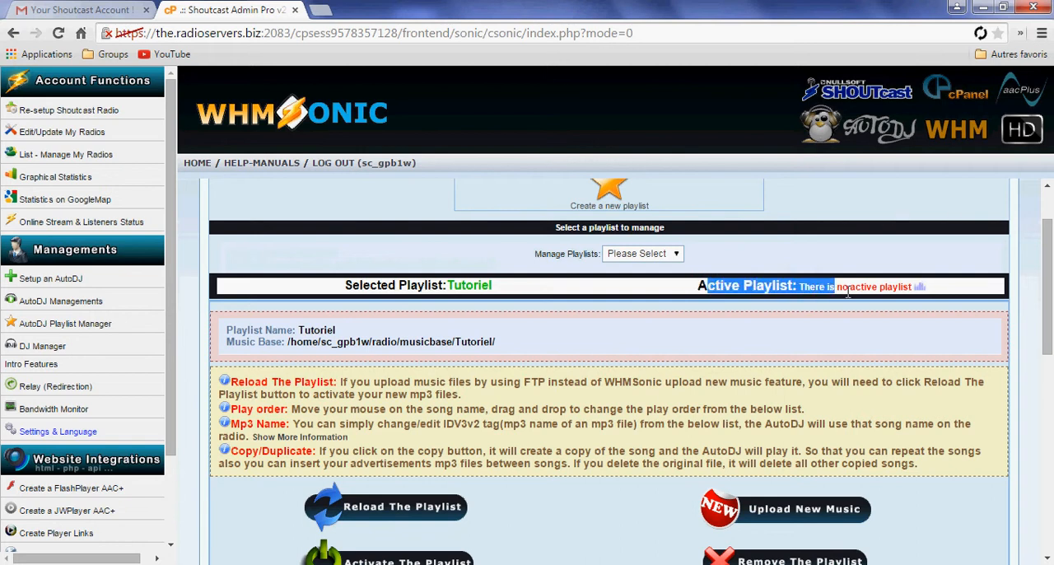
left_click(810, 282)
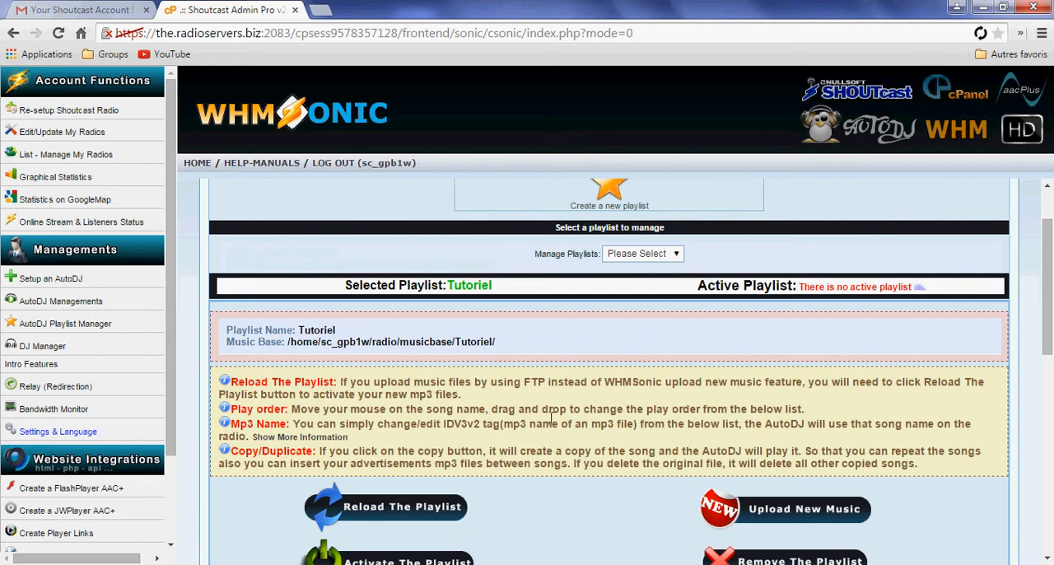
Move the song Galantis Runaway (U & I) to the first place in the Tutoriel play order
scroll(642, 395, "down", 3)
scroll(379, 308, "down", 4)
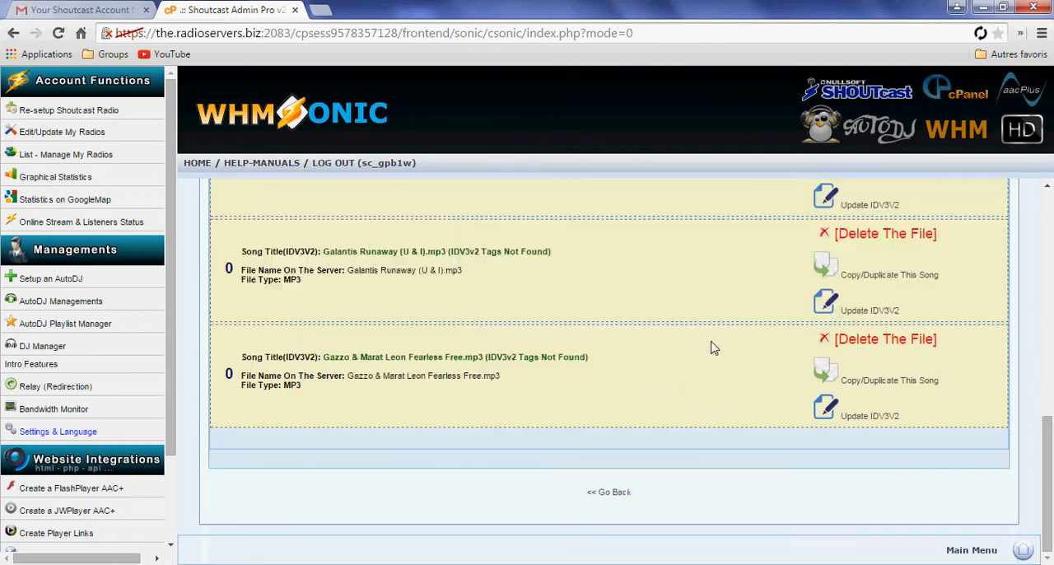
scroll(713, 348, "up", 2)
scroll(382, 327, "down", 2)
scroll(382, 328, "up", 2)
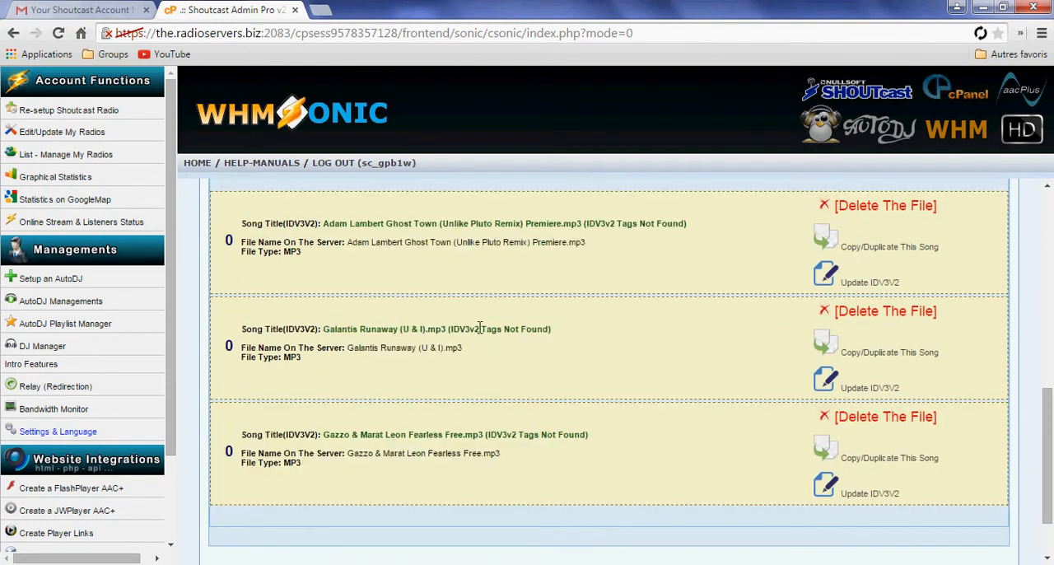
left_click_drag(379, 330, 379, 237)
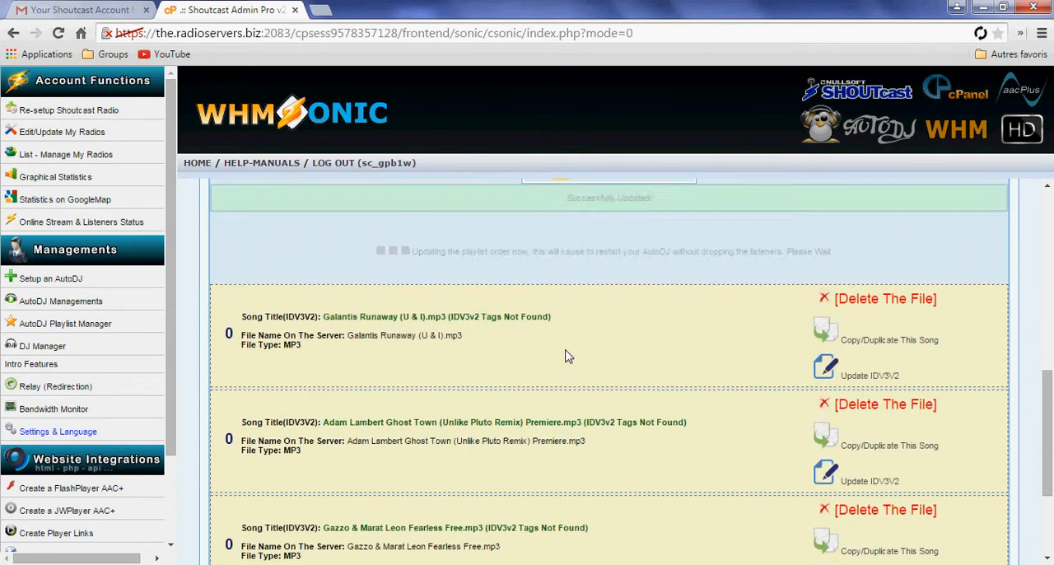
Try to activate the Tutoriel playlist and go back to its management page
scroll(728, 451, "up", 3)
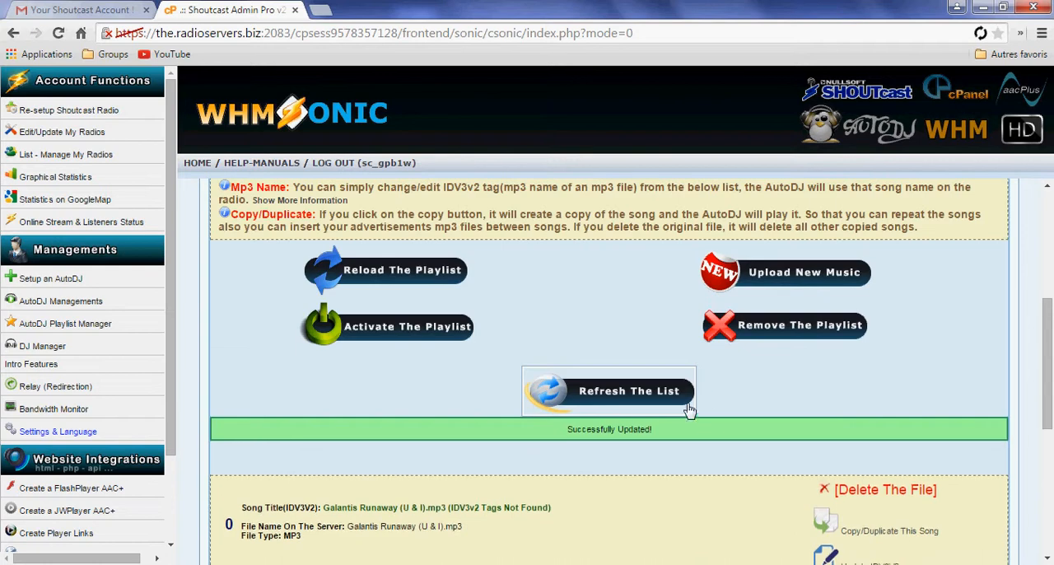
left_click(417, 330)
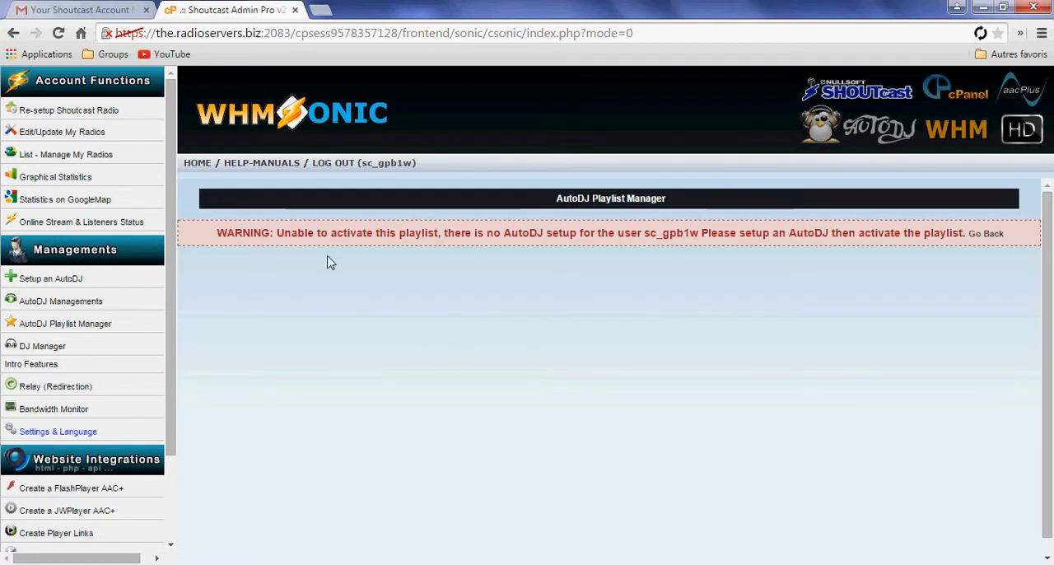
left_click(75, 280)
left_click_drag(78, 280, 381, 340)
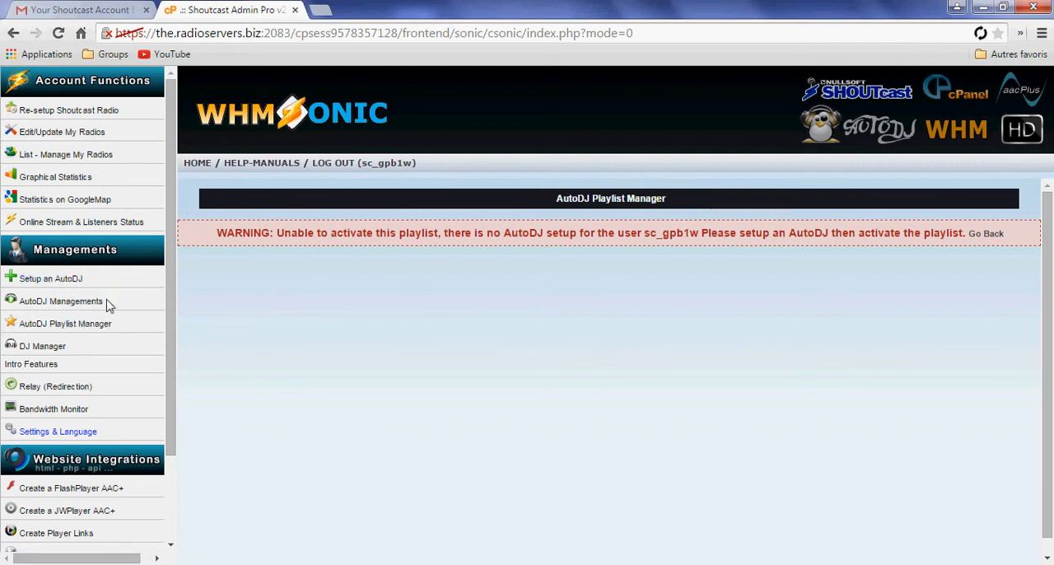
left_click(986, 234)
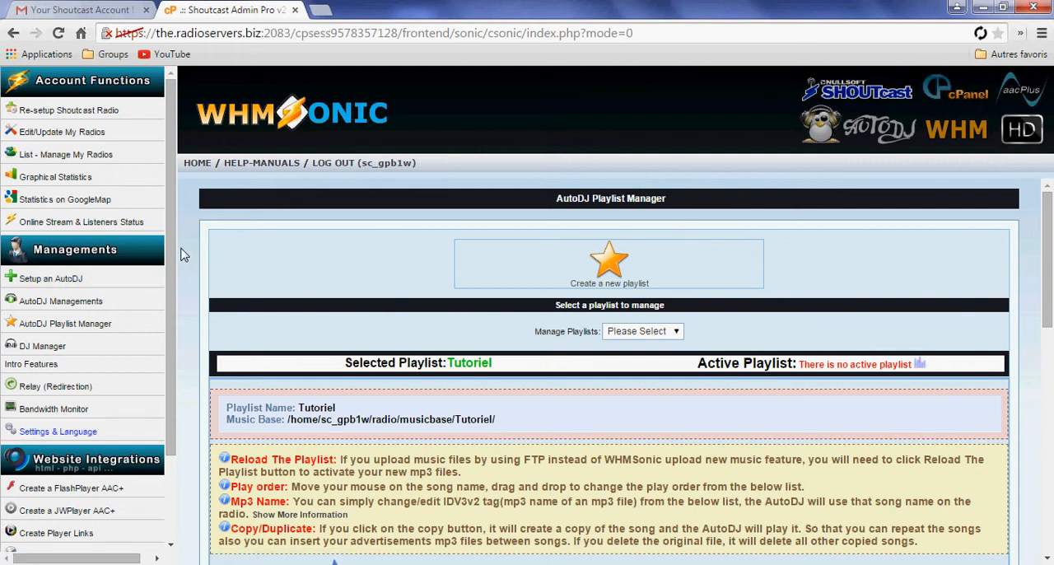
Set up an AutoDJ with the MP3 encoder and shuffle turned off
left_click(47, 282)
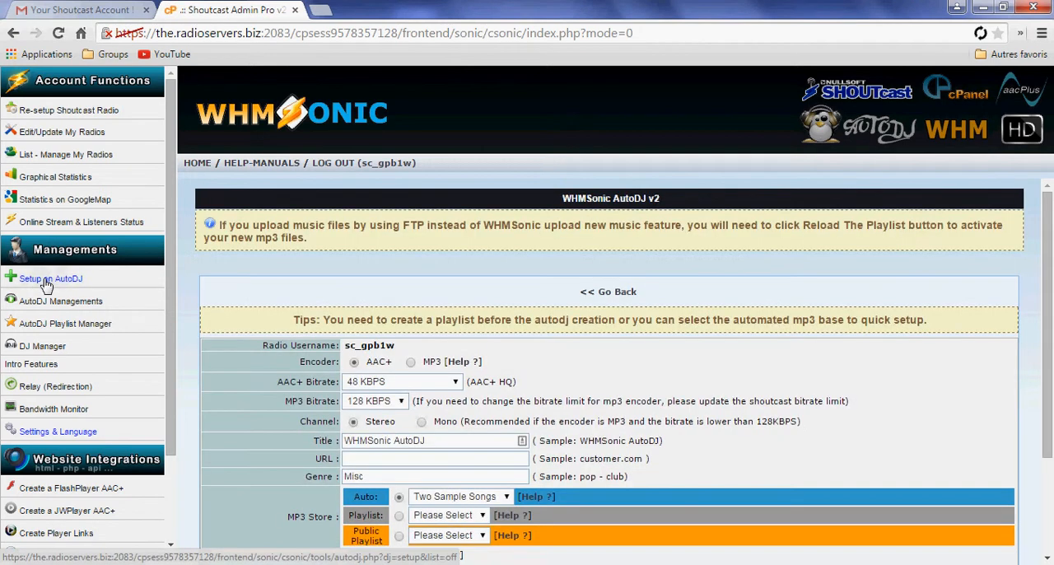
scroll(584, 338, "down", 2)
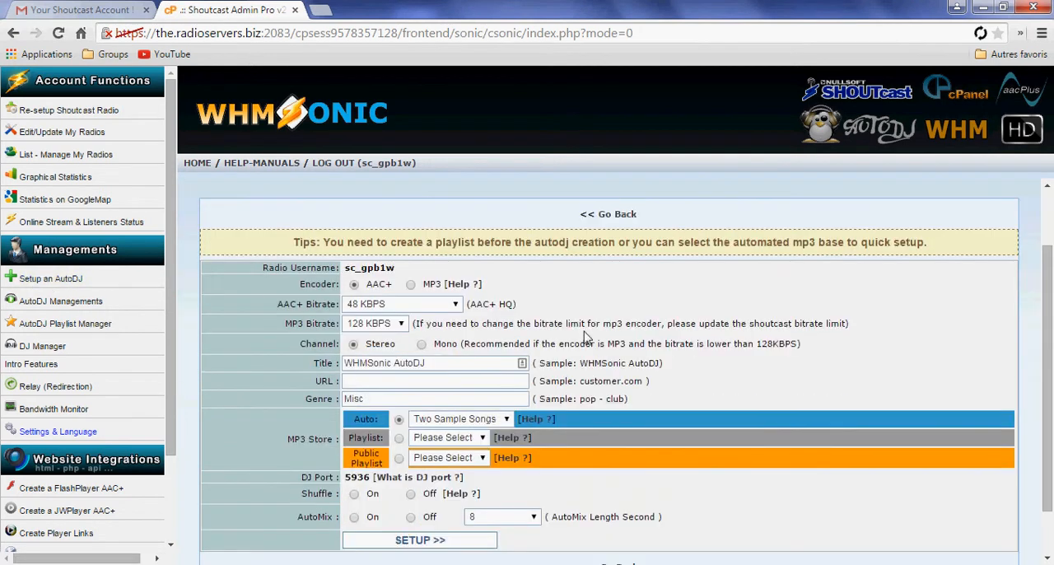
scroll(598, 202, "up", 1)
scroll(626, 285, "down", 2)
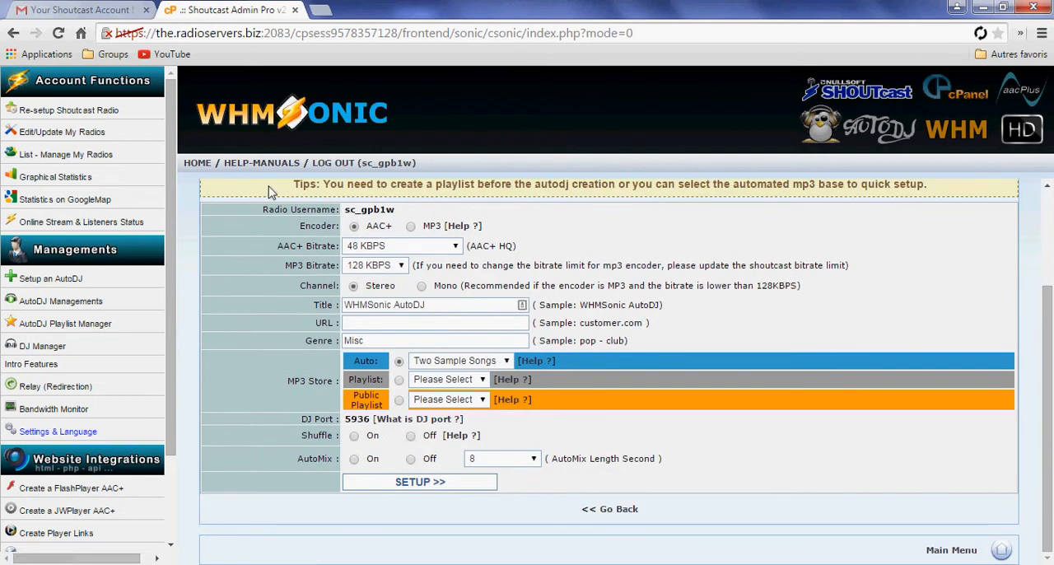
left_click(412, 228)
left_click(410, 435)
left_click(445, 482)
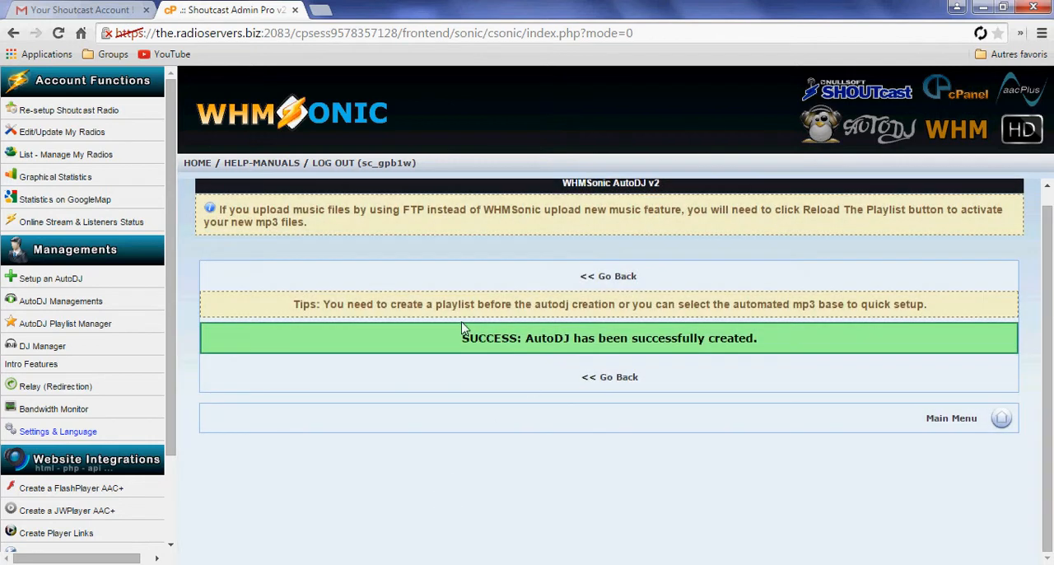
left_click_drag(464, 342, 758, 350)
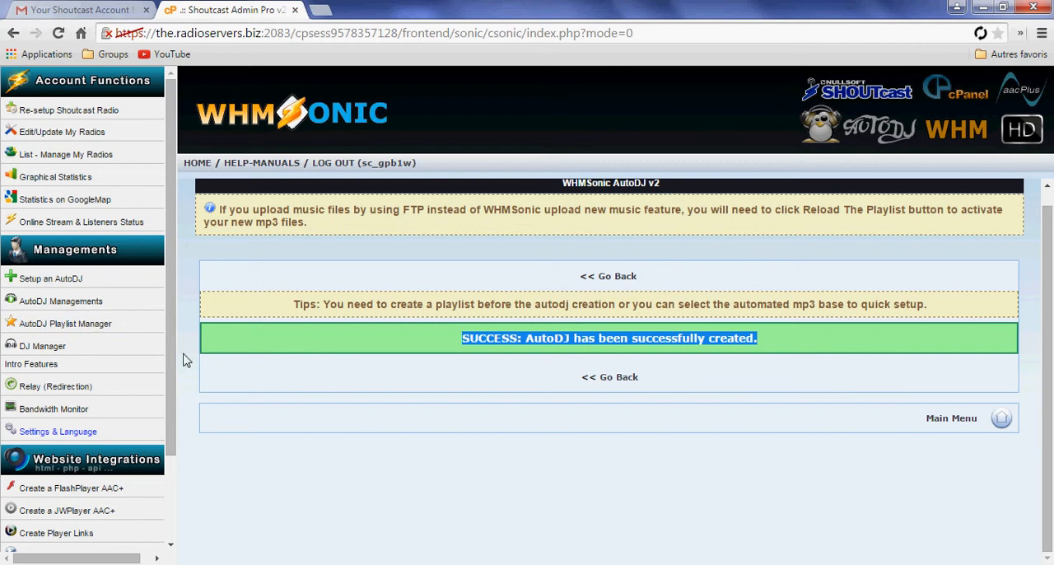
Review the songs of the auto2b6 playlist in the AutoDJ Playlist Manager and switch the managed playlist to Tutoriel
left_click(64, 330)
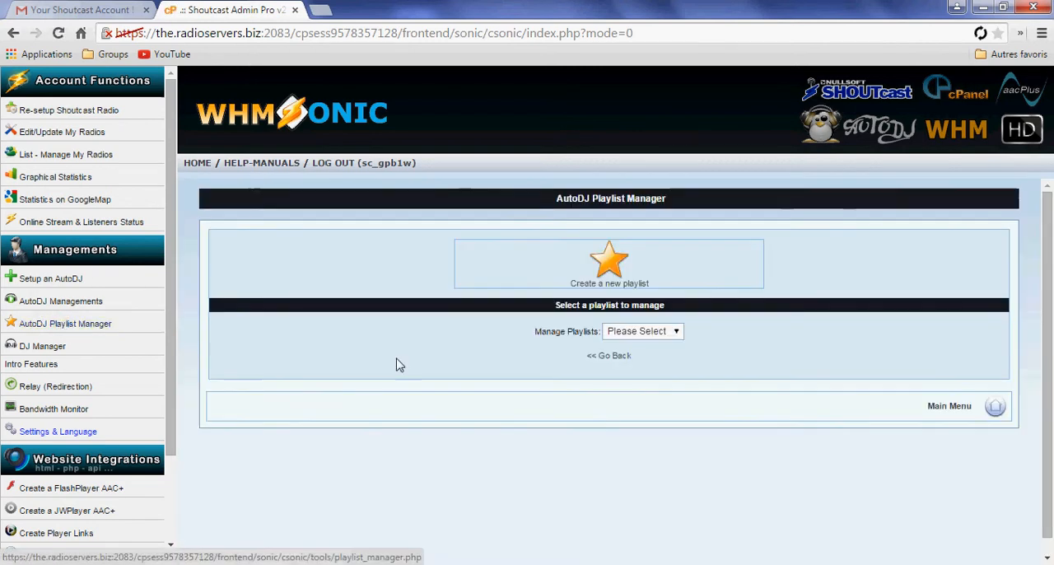
left_click(669, 331)
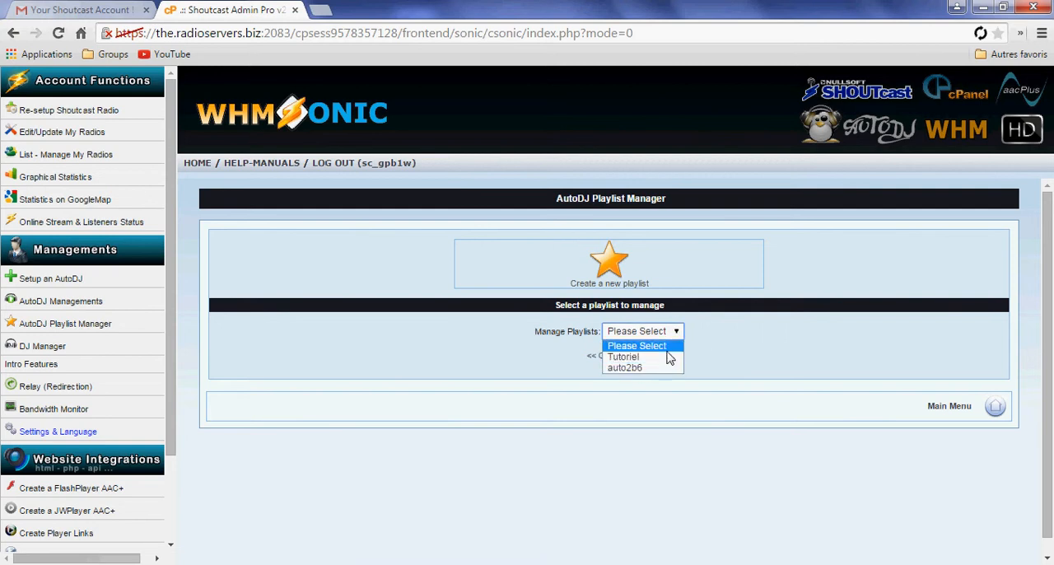
left_click(655, 367)
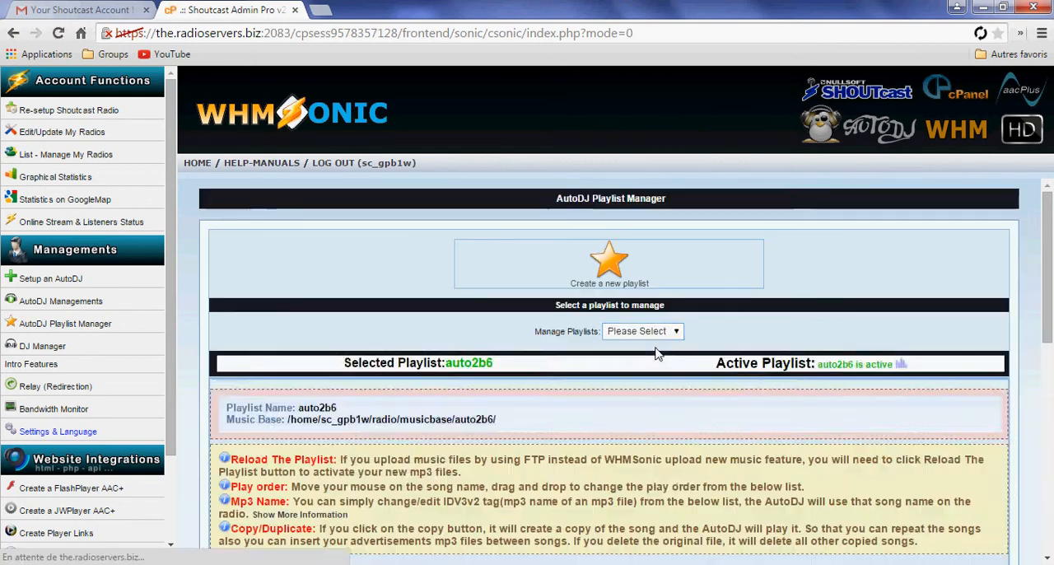
scroll(696, 388, "down", 6)
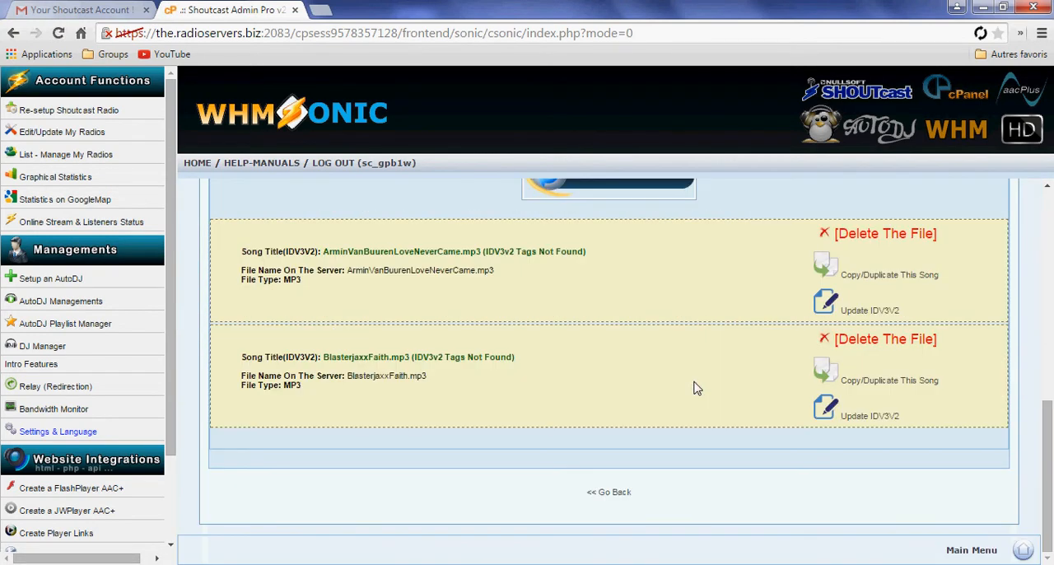
scroll(691, 391, "up", 8)
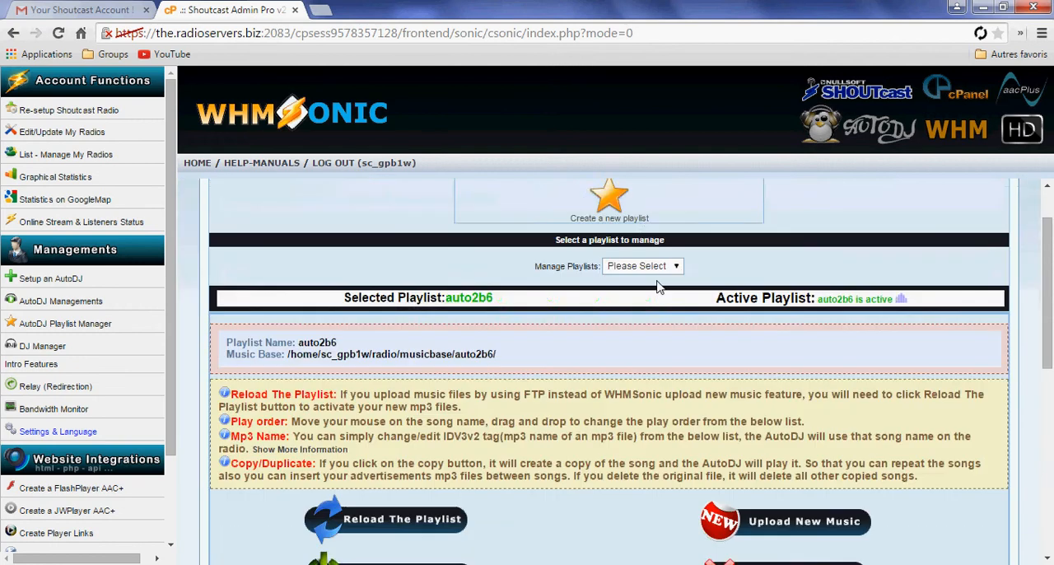
left_click(663, 331)
left_click(647, 357)
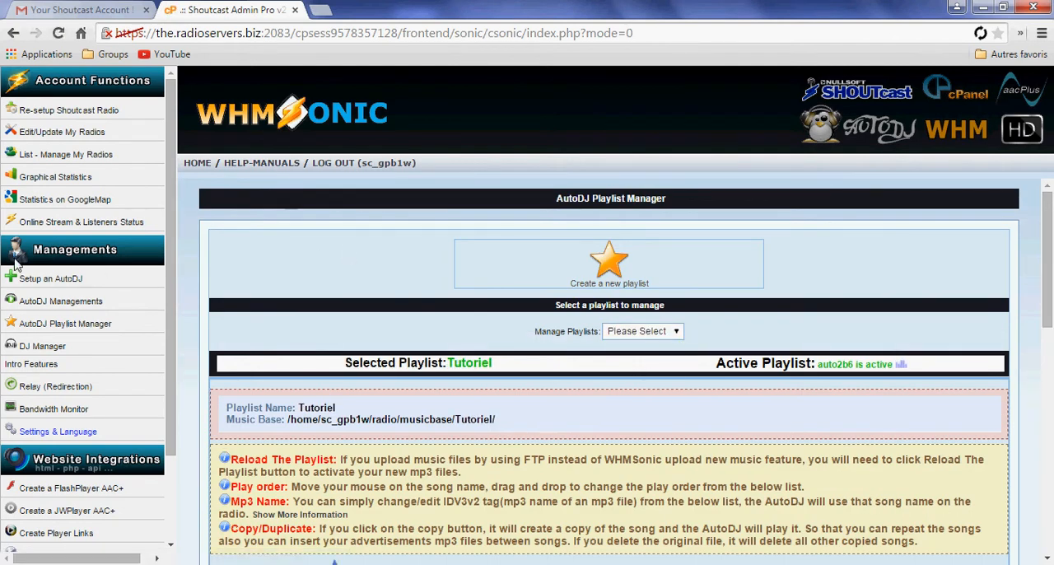
Select the Tutoriel playlist for management, activate it and return to its management page
left_click(635, 331)
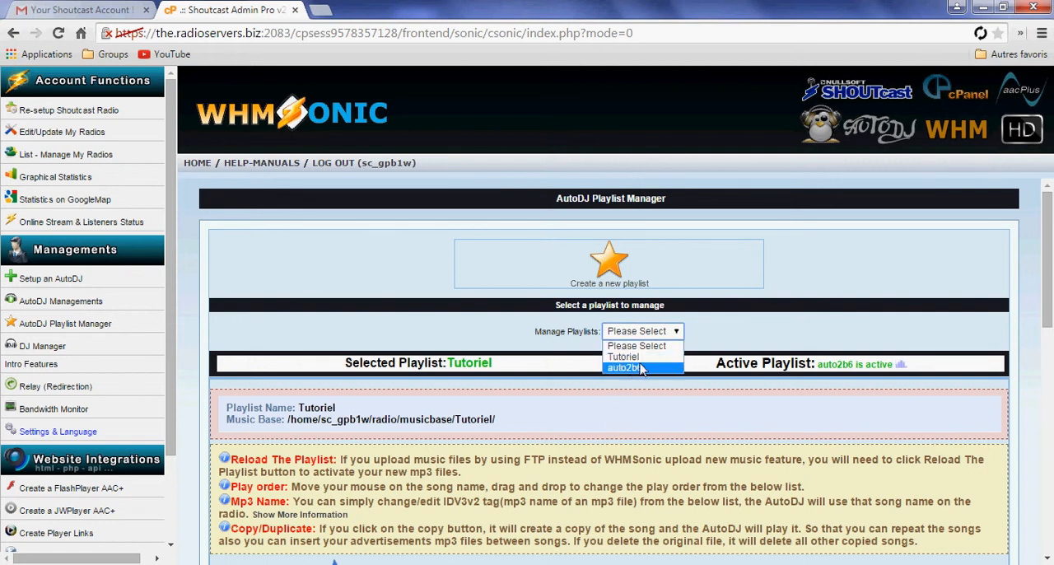
left_click(624, 360)
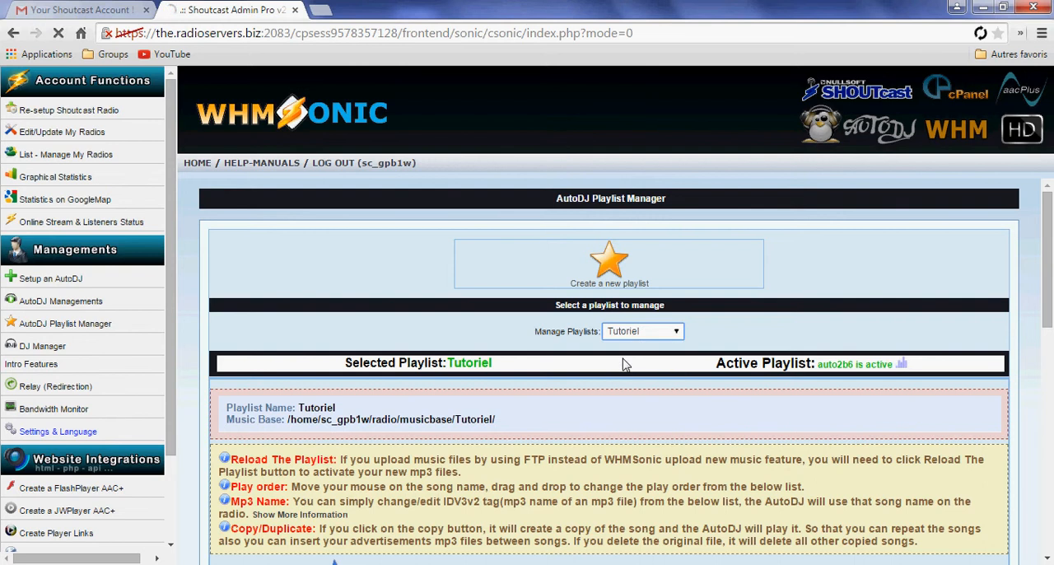
scroll(642, 412, "down", 4)
scroll(642, 432, "up", 1)
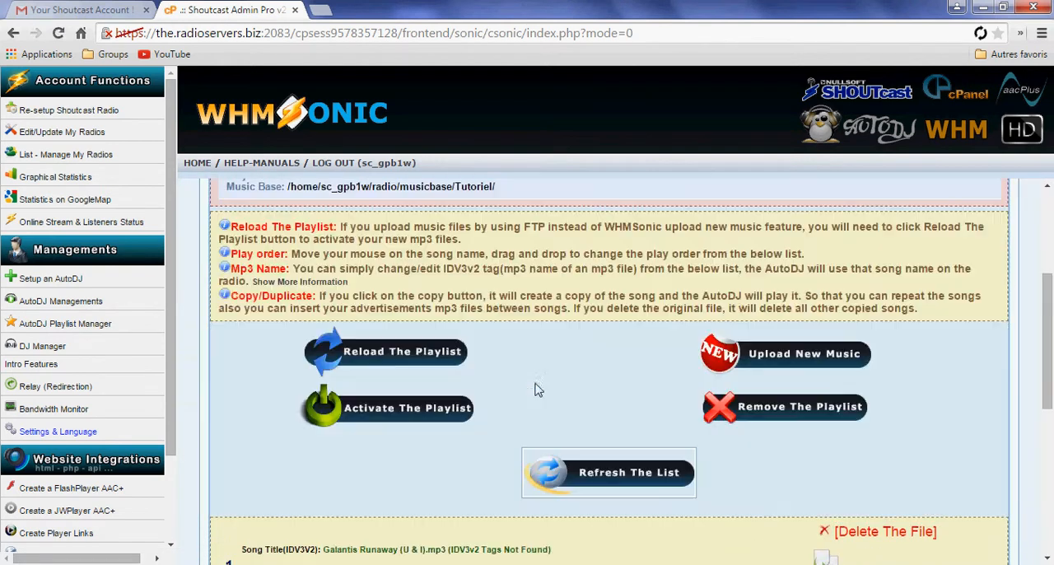
left_click(370, 420)
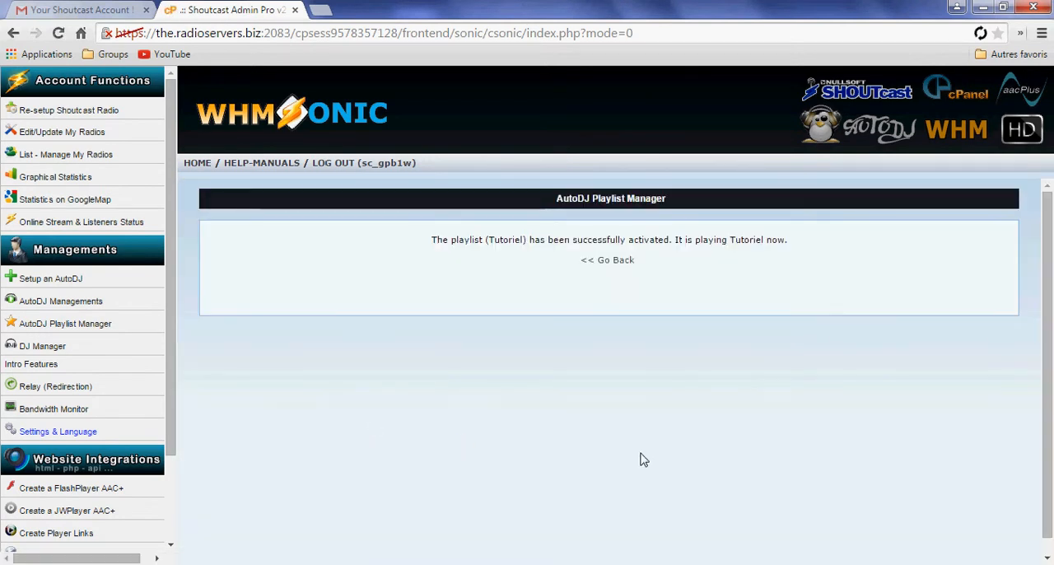
left_click_drag(426, 244, 804, 241)
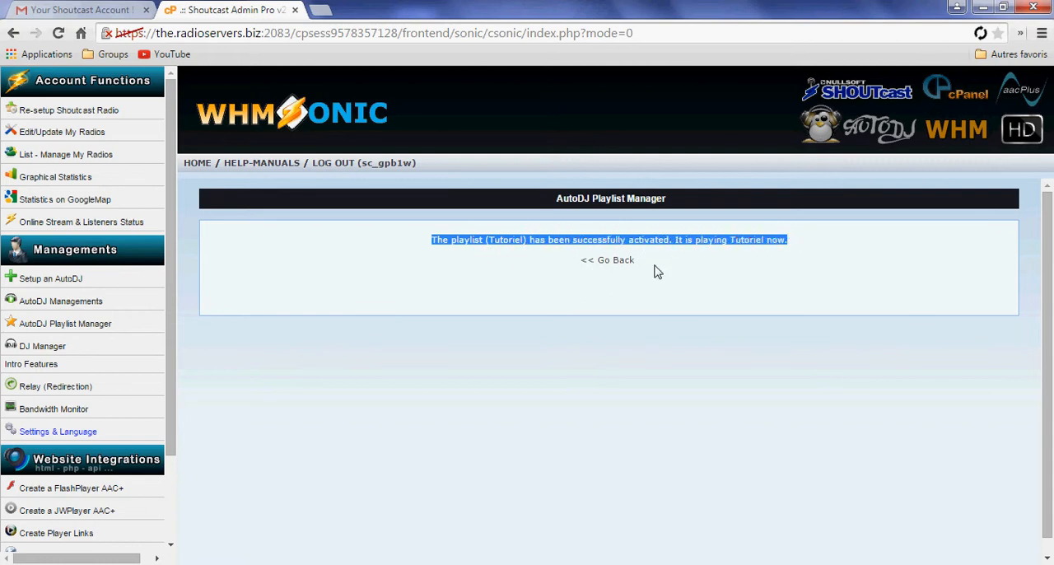
left_click(613, 261)
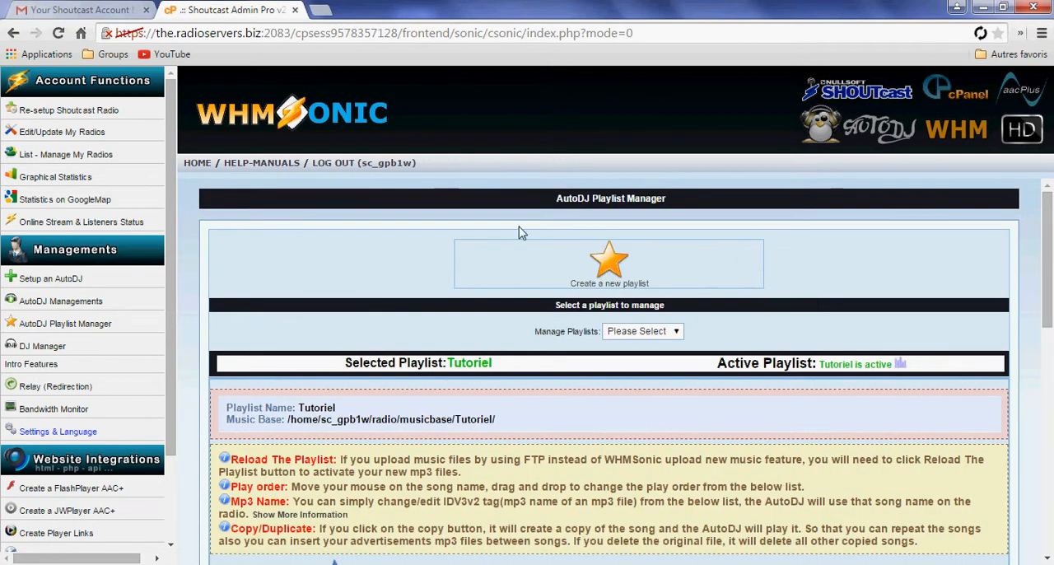
Play the radio stream briefly in the home page's AAC+ FlashPlayer to check the broadcast, and stop it
left_click(196, 168)
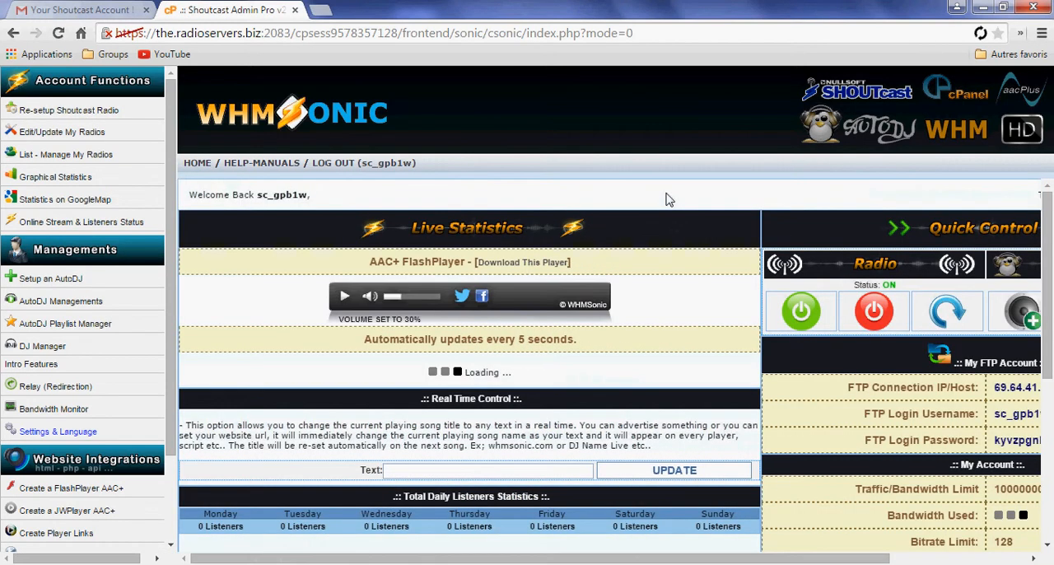
left_click(344, 295)
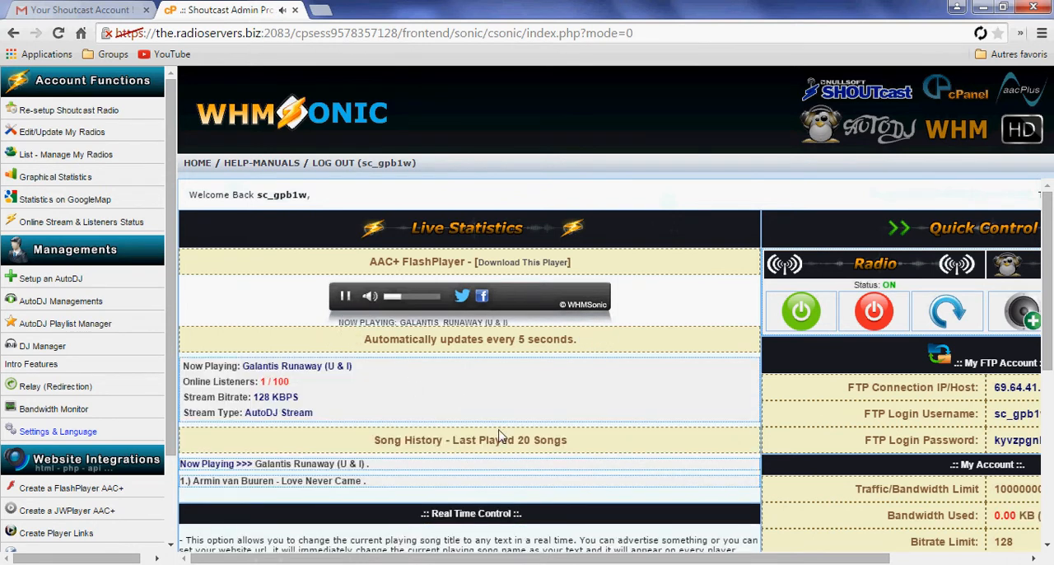
scroll(494, 422, "down", 1)
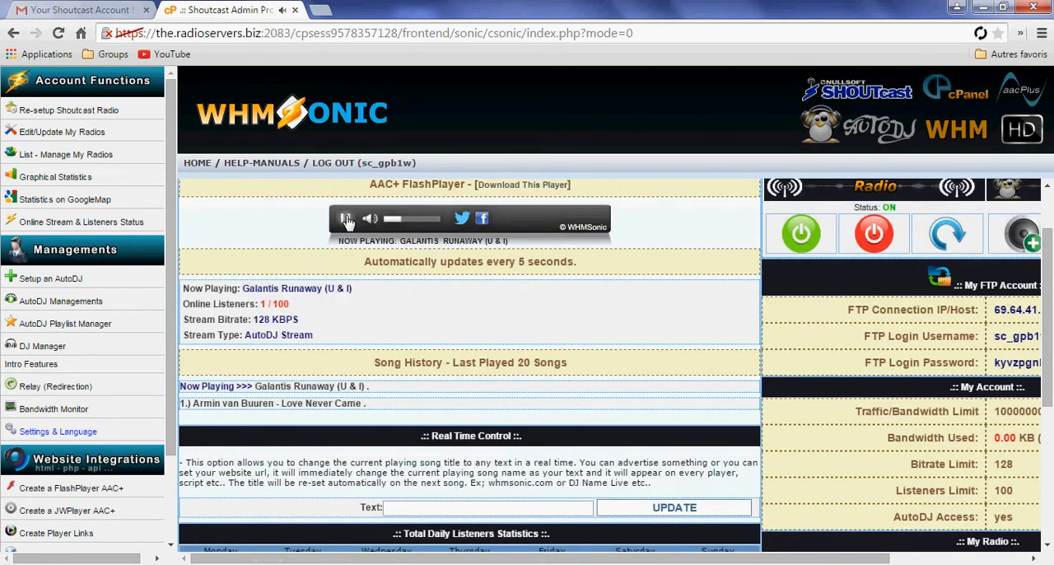
left_click(346, 220)
Check the Radio and AutoDJ statuses in the home page's Quick Control section
left_click_drag(625, 558, 764, 558)
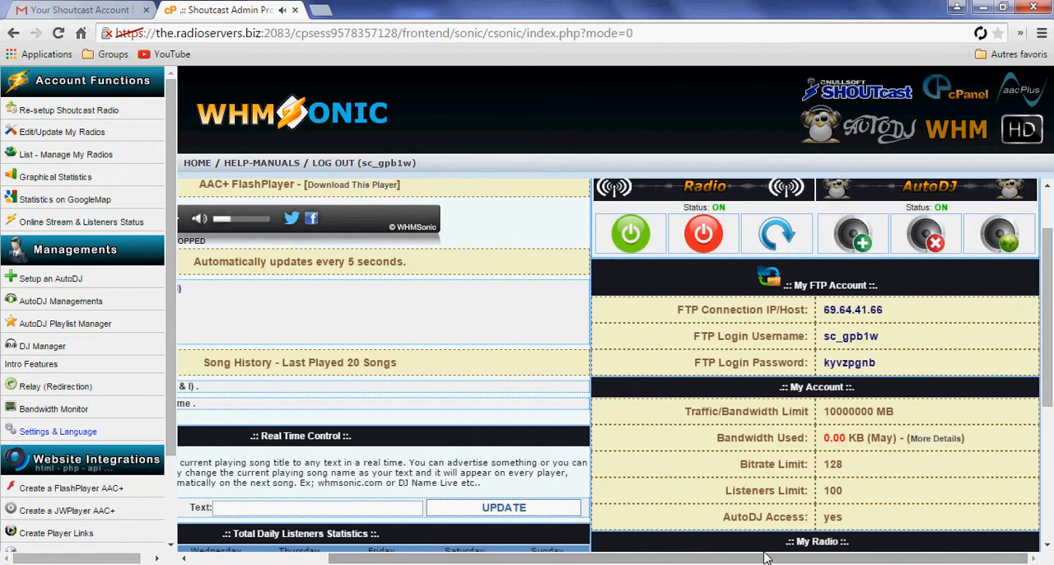
scroll(803, 443, "up", 1)
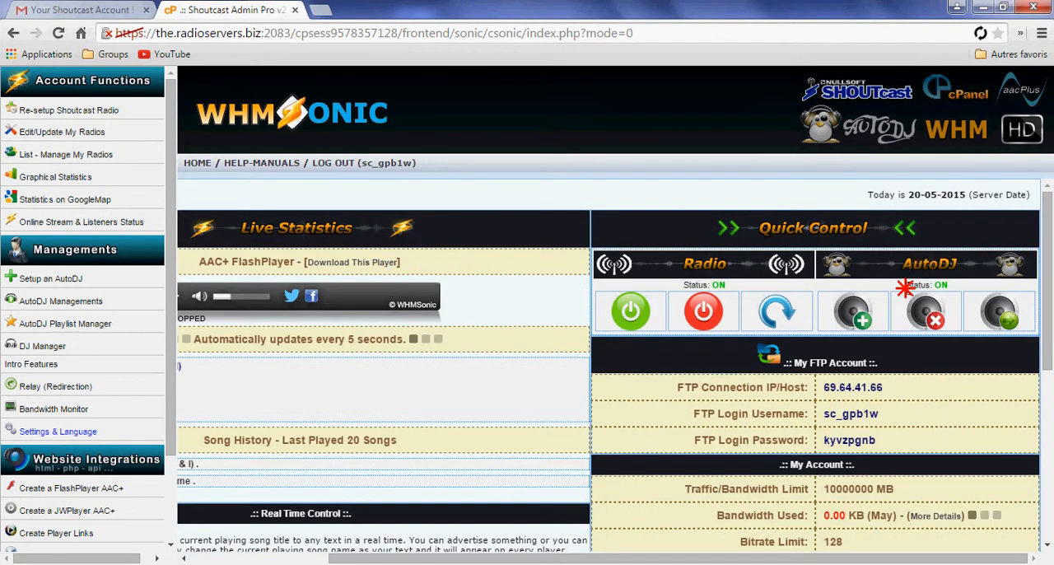
mouse_move(905, 290)
left_mouse_down()
mouse_move(949, 284)
mouse_move(905, 284)
left_mouse_up()
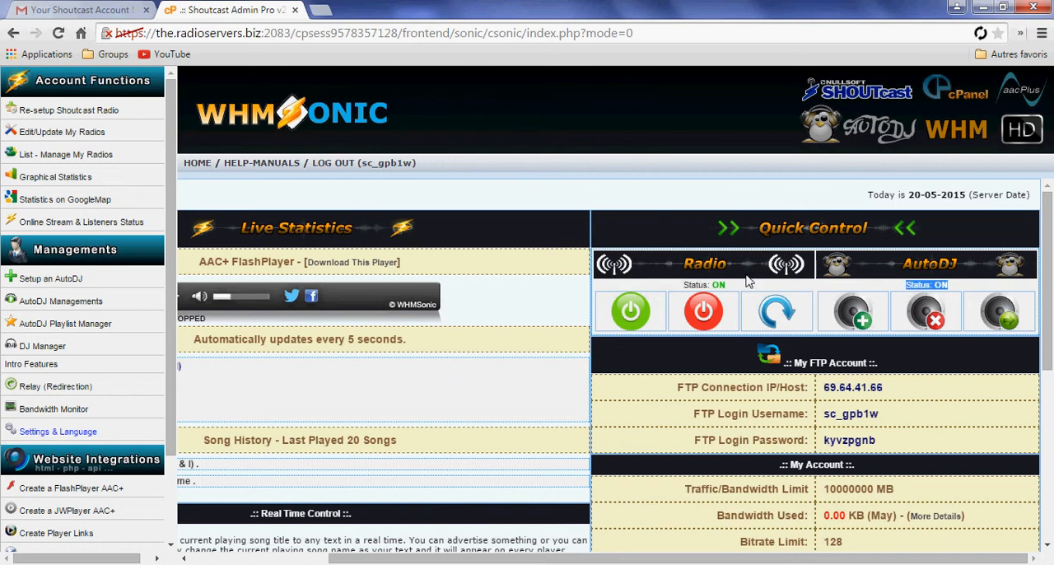
left_click_drag(726, 289, 694, 294)
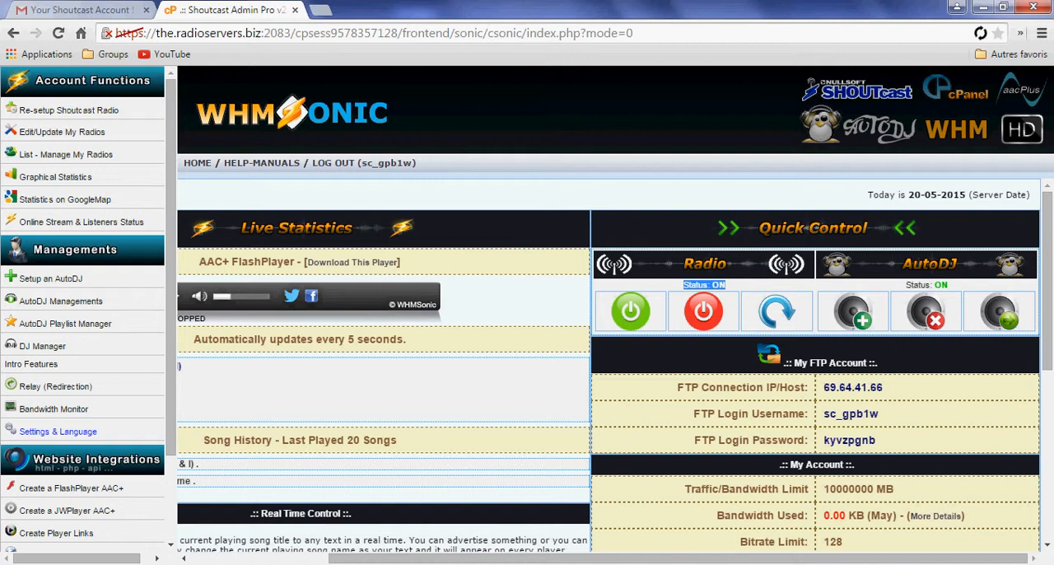
left_click_drag(576, 558, 439, 531)
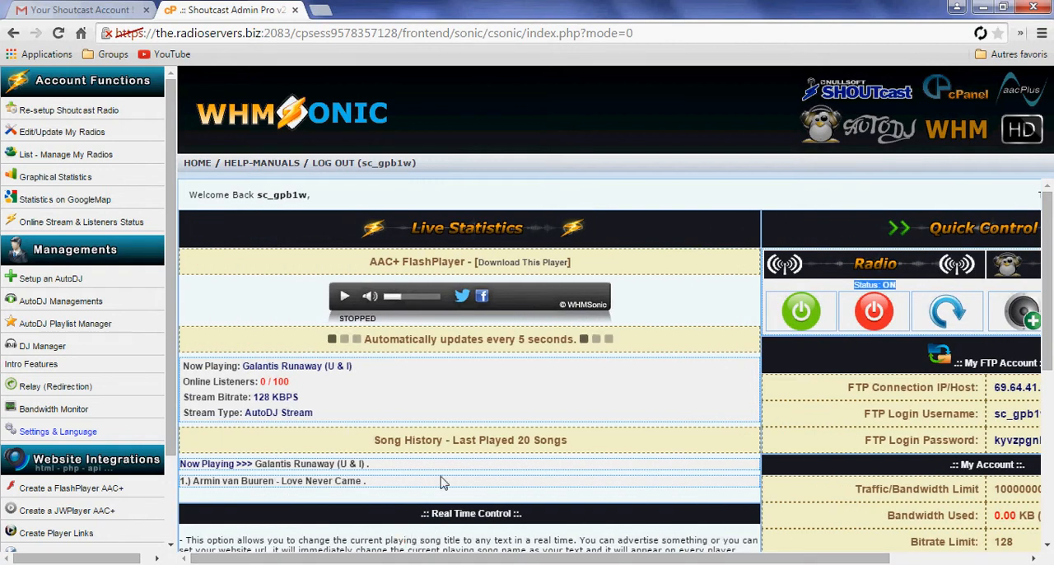